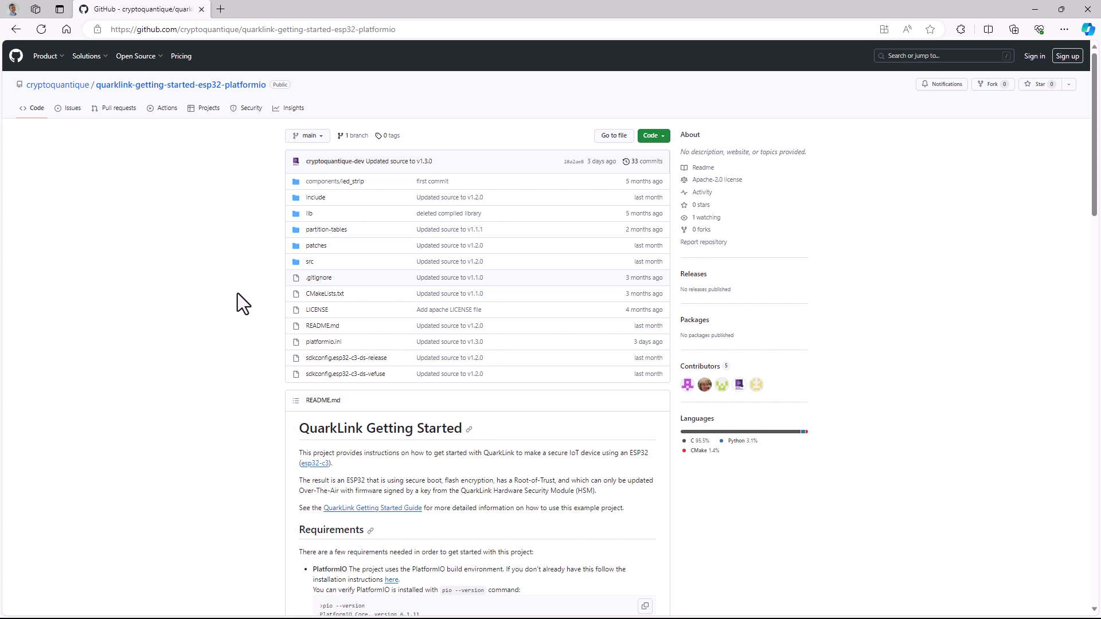
Download the quarklink-getting-started-esp32-platformio repository as a ZIP archive
scroll(239, 294, down, 5)
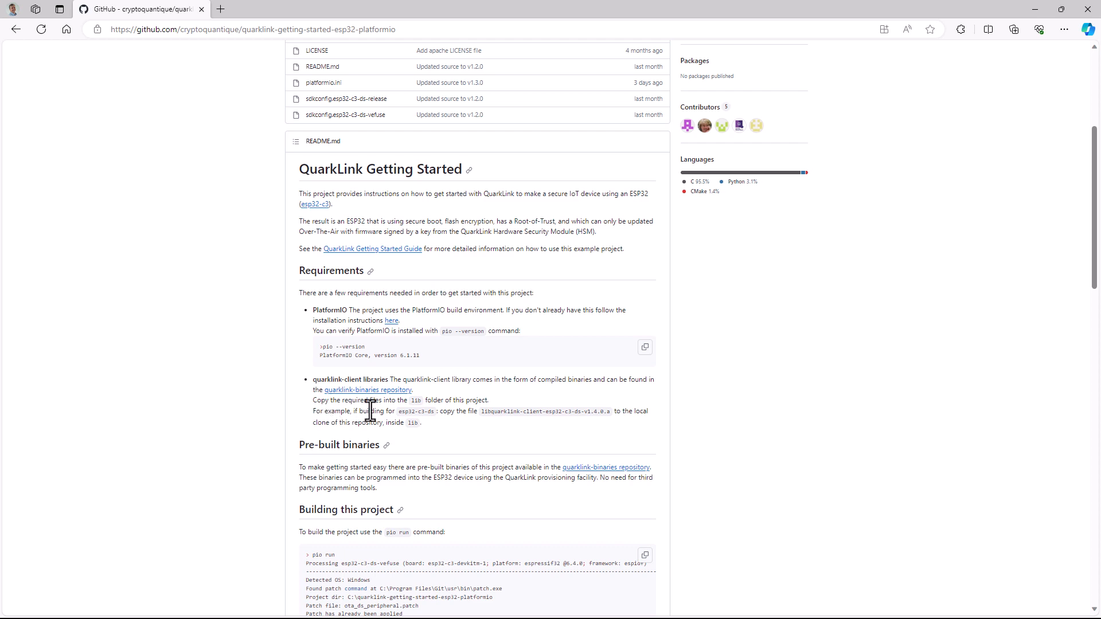
scroll(376, 405, up, 5)
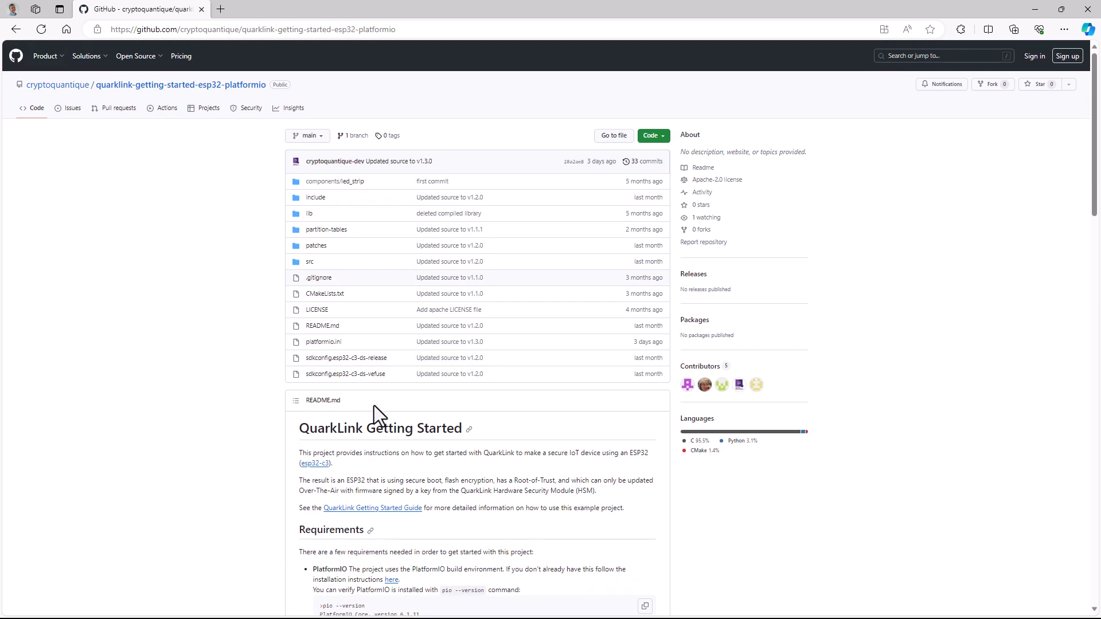
click(664, 135)
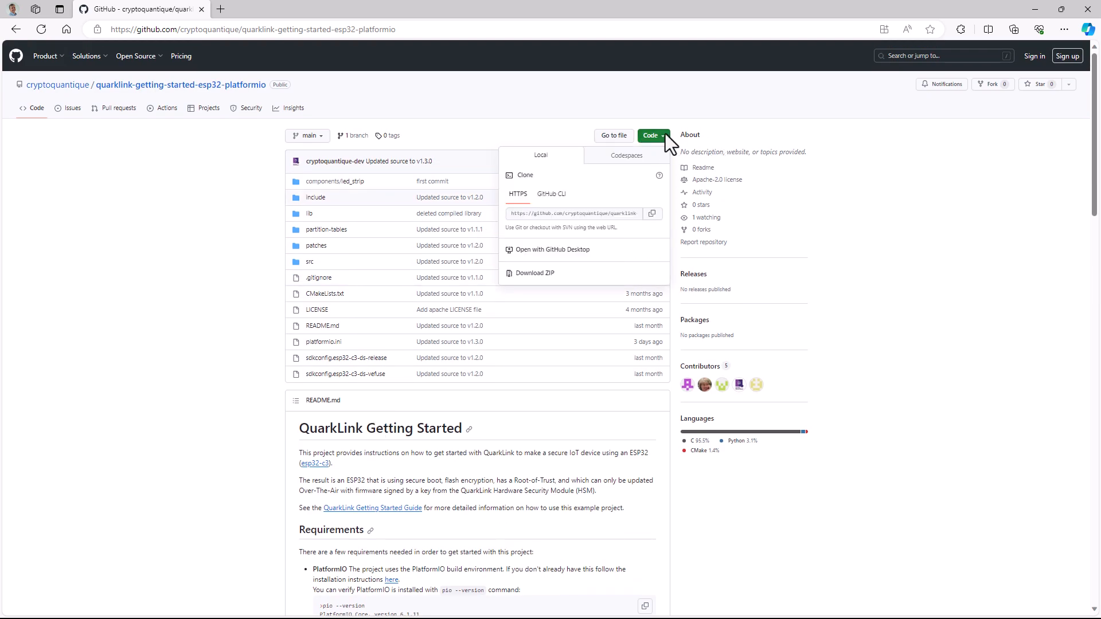
click(530, 276)
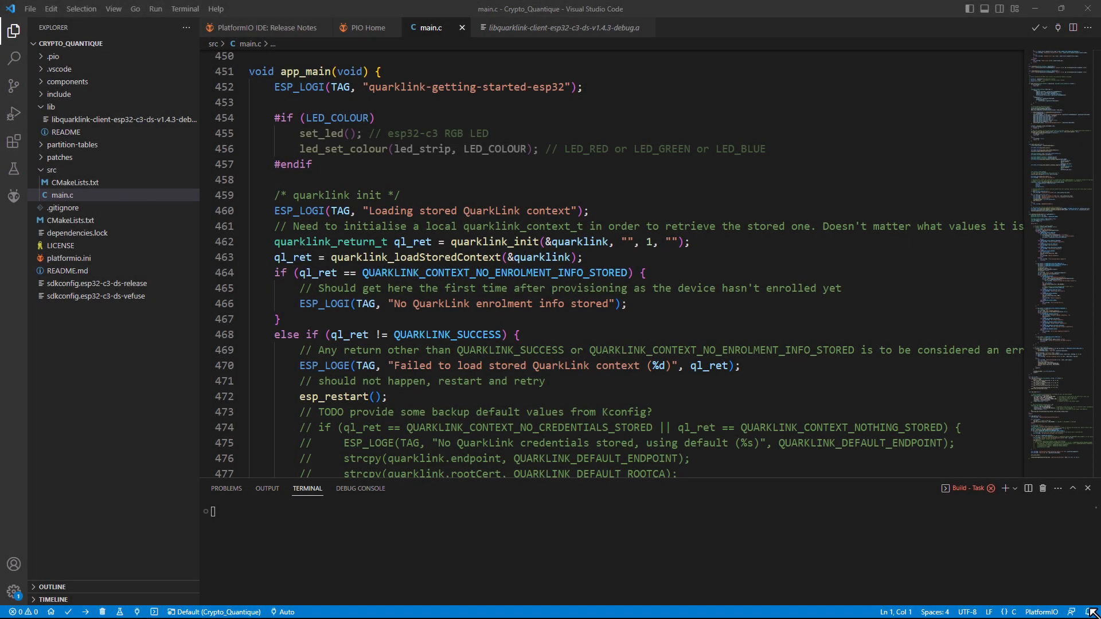
Select the app_main code block in main.c and build the PlatformIO project
mouse_move(286, 251)
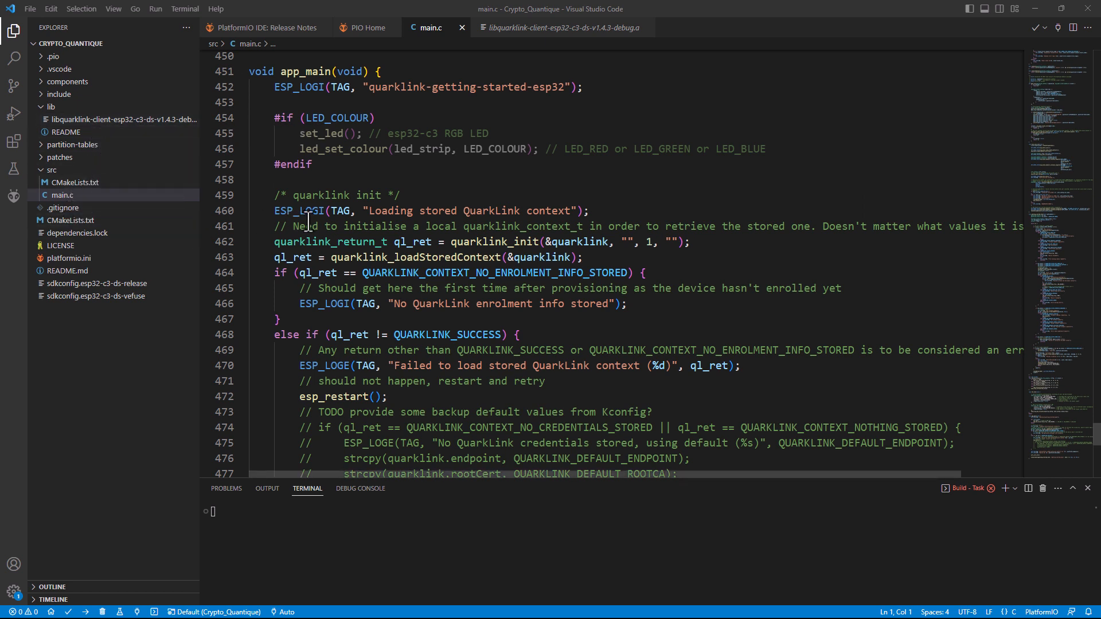
drag(276, 88, 266, 396)
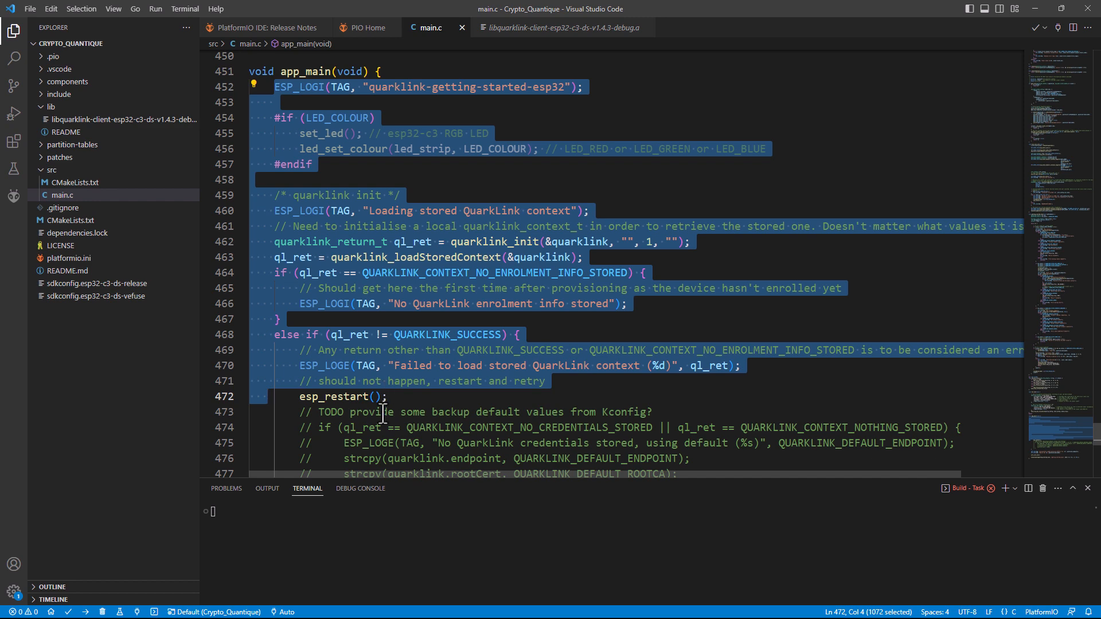
click(68, 612)
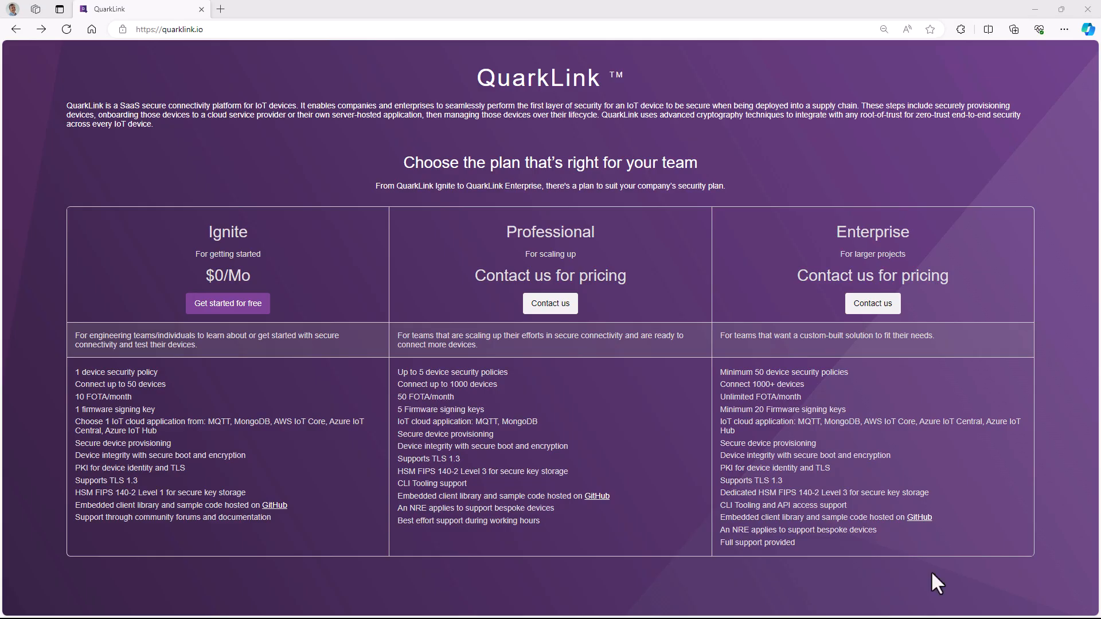
Sign up for the free QuarkLink Ignite plan, ticking the reCAPTCHA check and submitting the form
drag(203, 29, 162, 29)
click(227, 303)
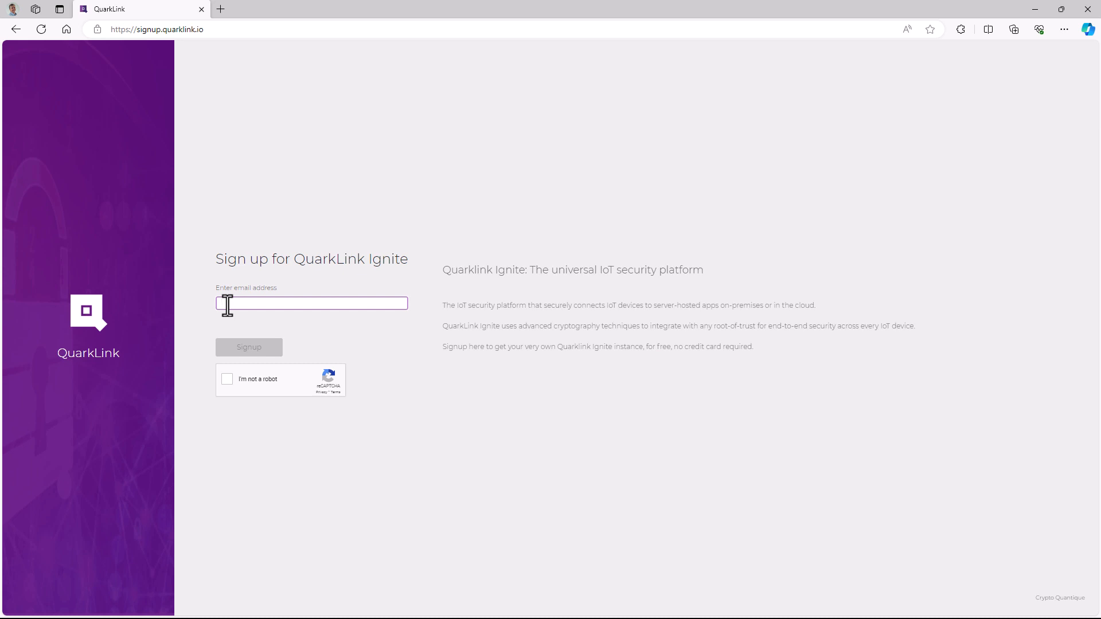
click(226, 379)
click(242, 348)
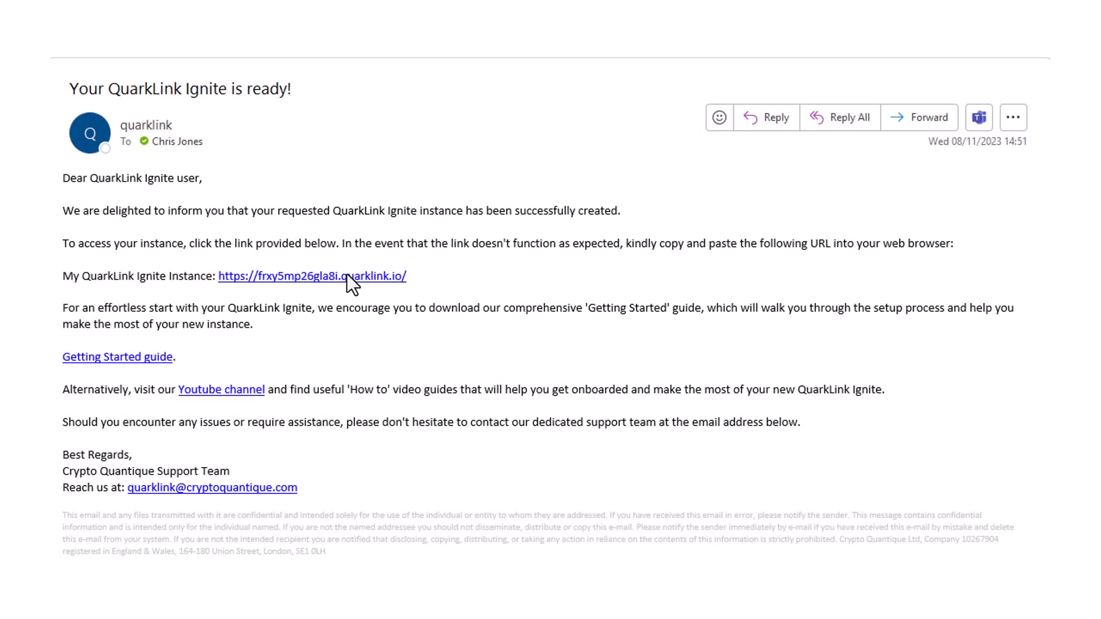
Open the QuarkLink Ignite instance from the email link and start adding a new firmware
click(271, 277)
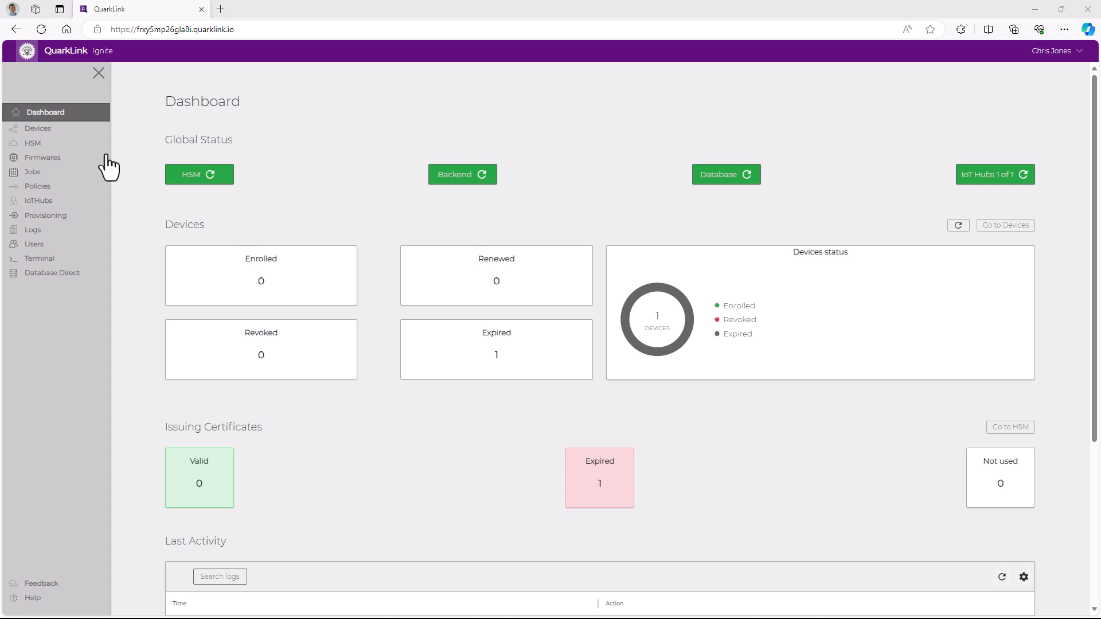
click(49, 166)
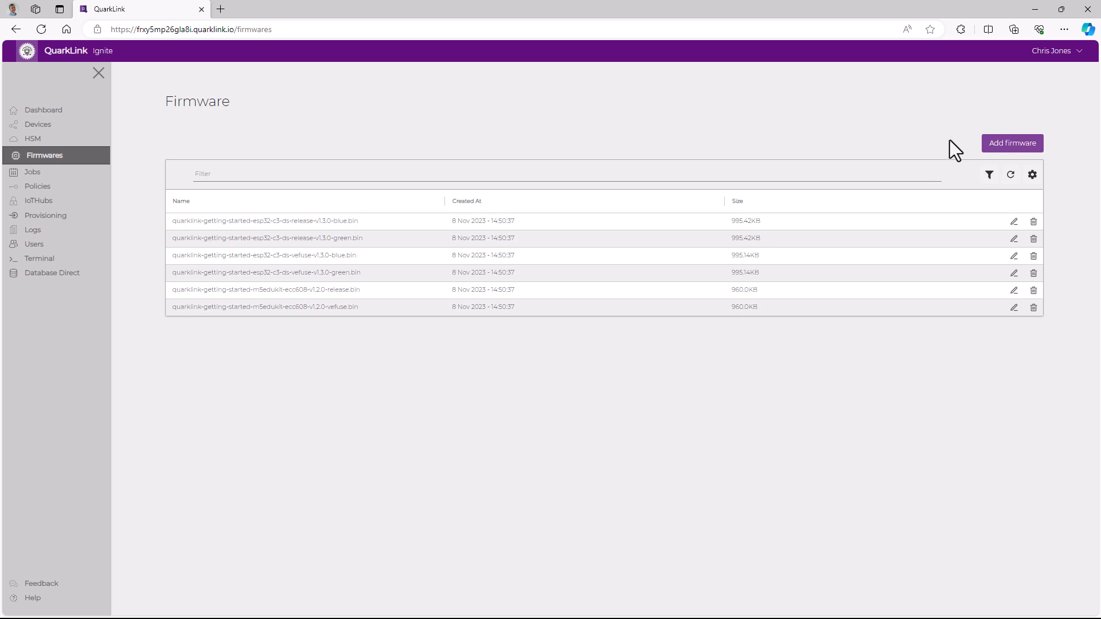
click(1009, 144)
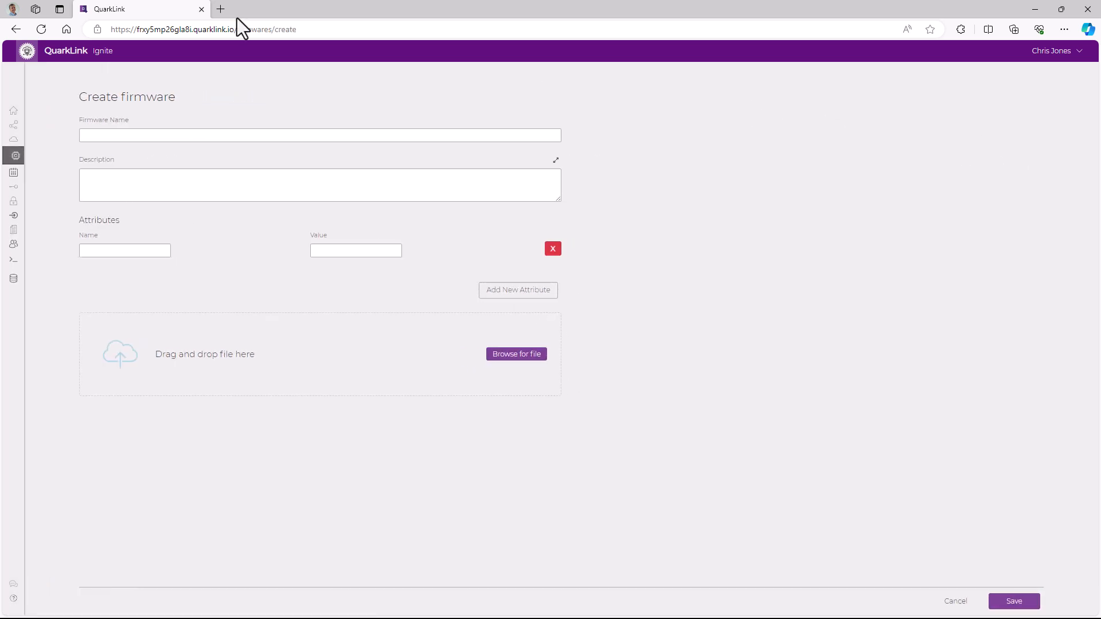
Place the browser beside the editor and reveal the esp32-c3-ds-vefuse build folder in File Explorer
drag(164, 9, 505, 27)
click(614, 130)
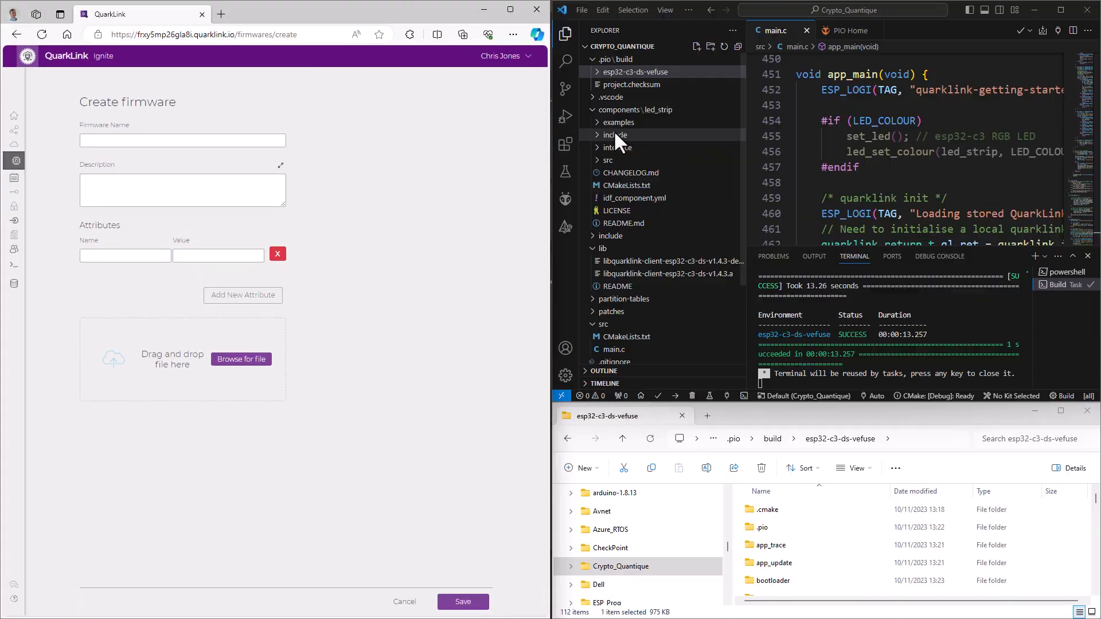
click(597, 73)
drag(741, 86, 746, 297)
right_click(661, 116)
click(772, 152)
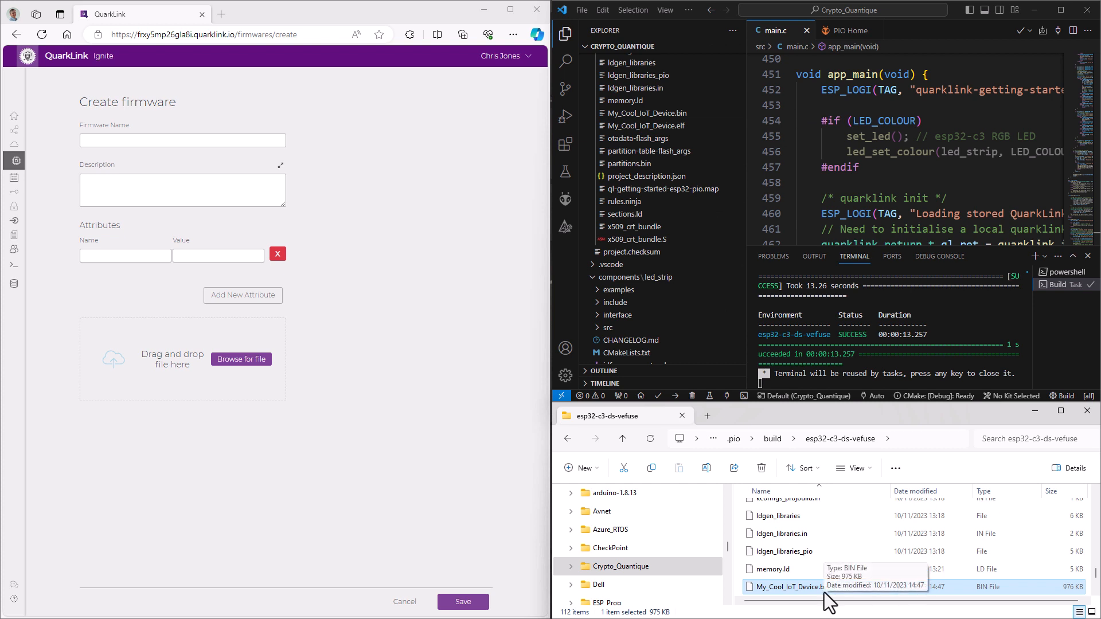
Load My_Cool_IoT_Device.bin from the build folder into the firmware upload area
drag(815, 591, 147, 345)
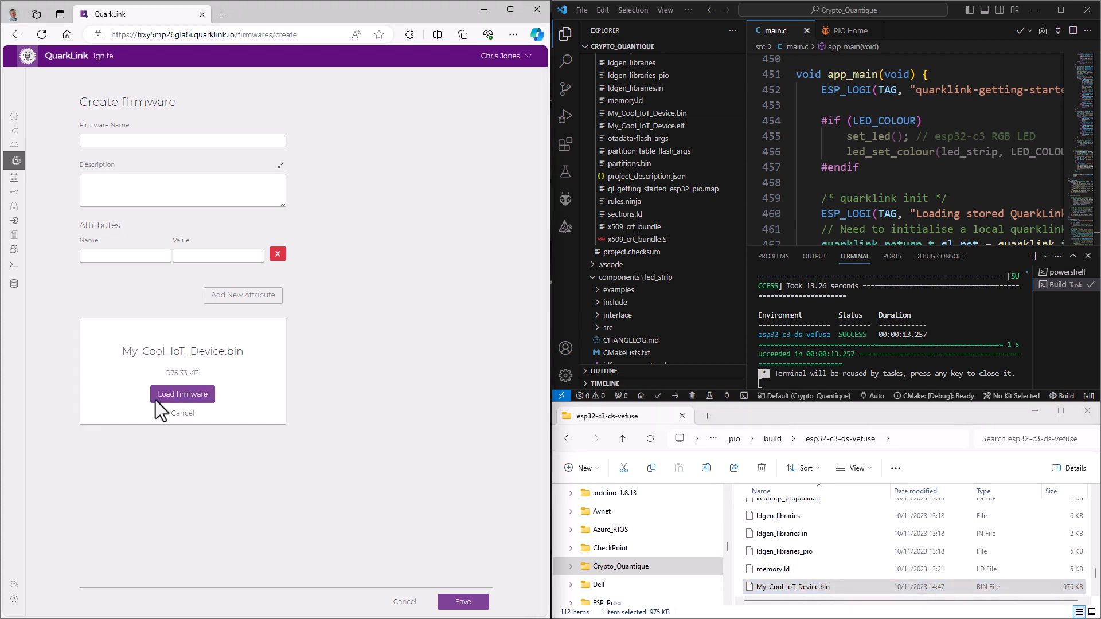
click(181, 398)
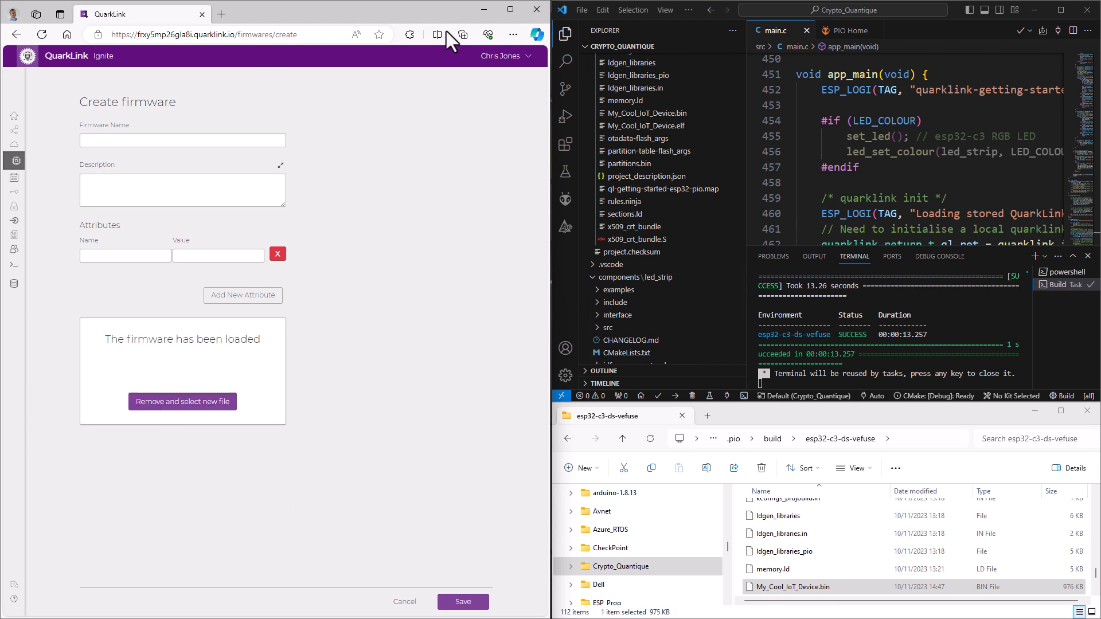
click(515, 13)
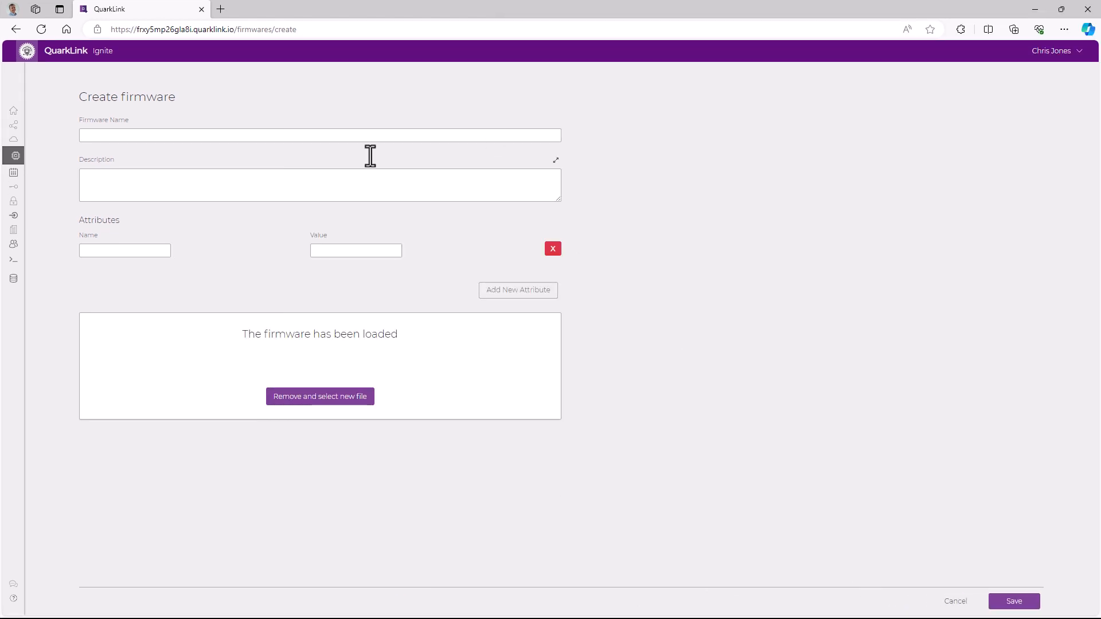
Name the firmware MyNew_code and save it
click(147, 138)
text(My)
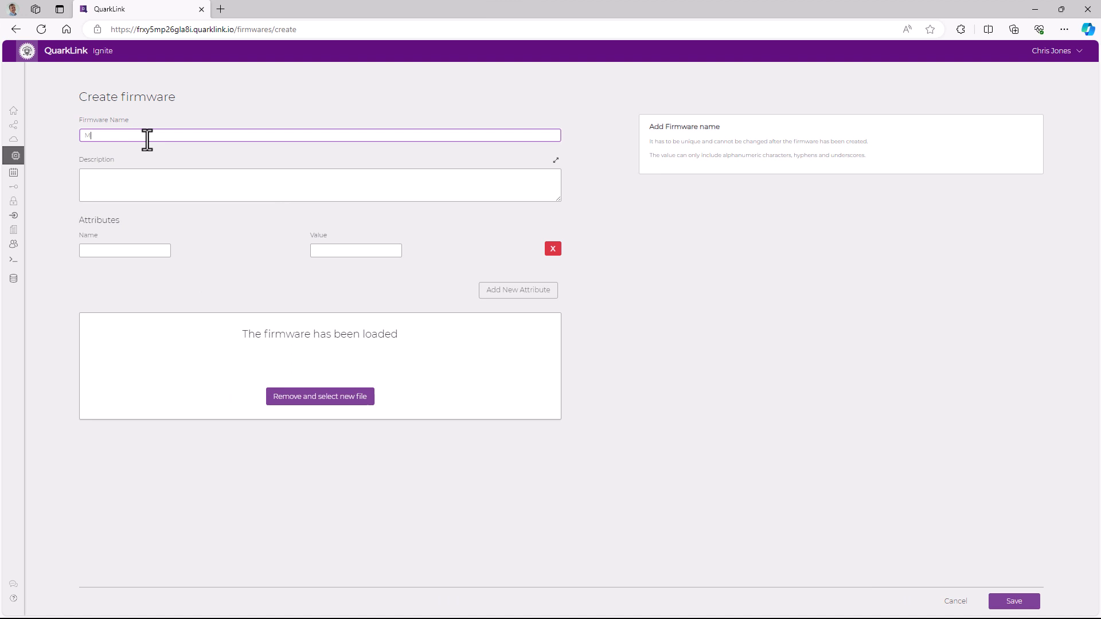
text(New_code)
click(1018, 602)
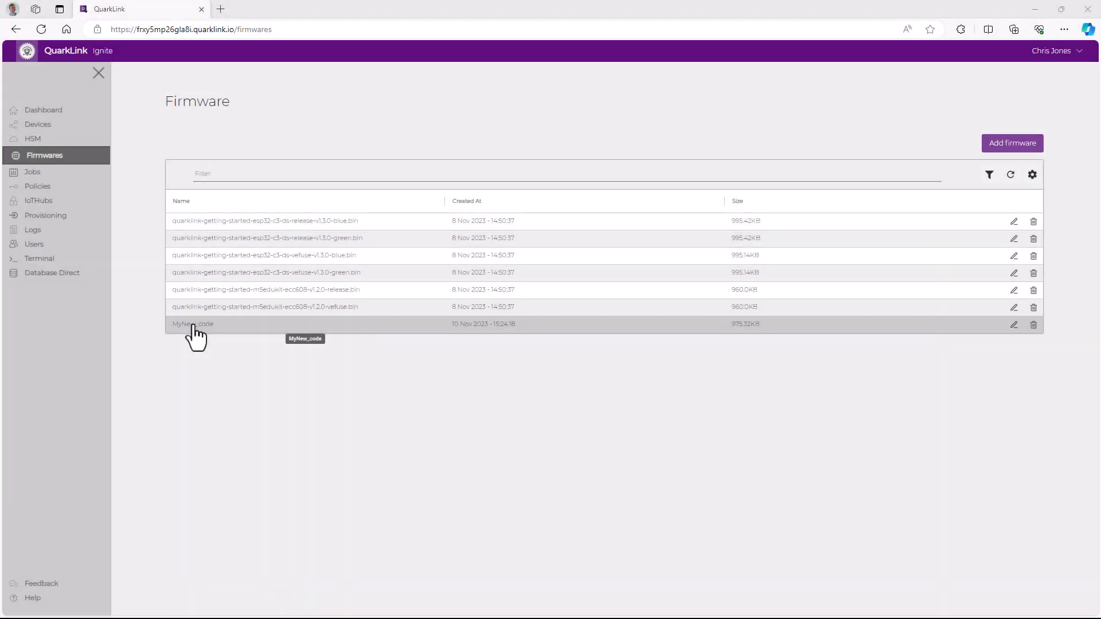
Open the IoT Hubs page to review the existing hubs
click(46, 116)
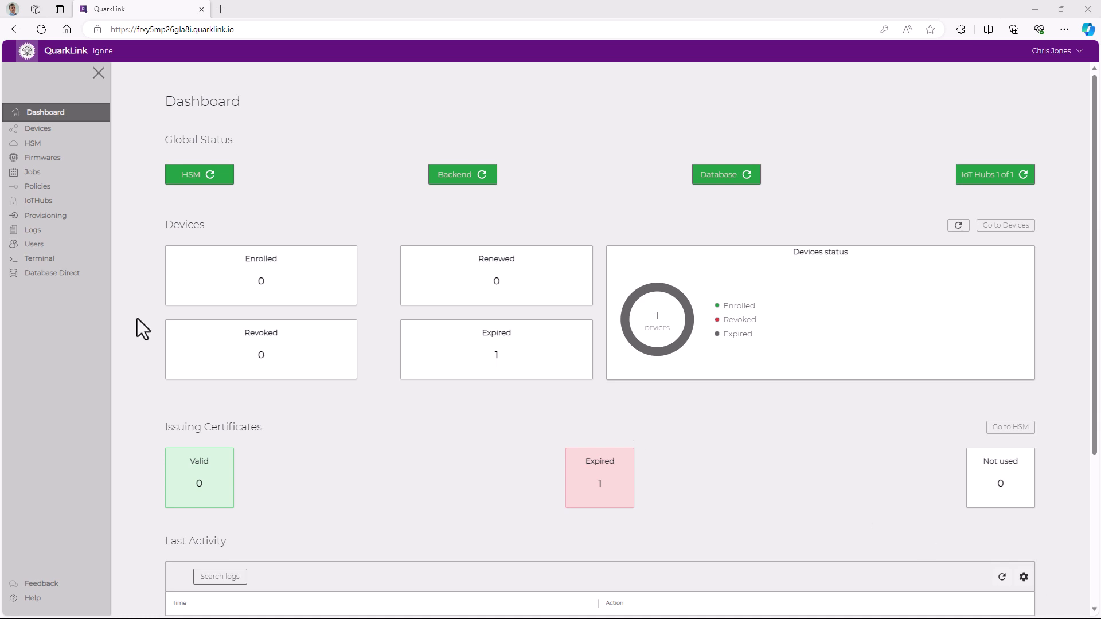
click(36, 202)
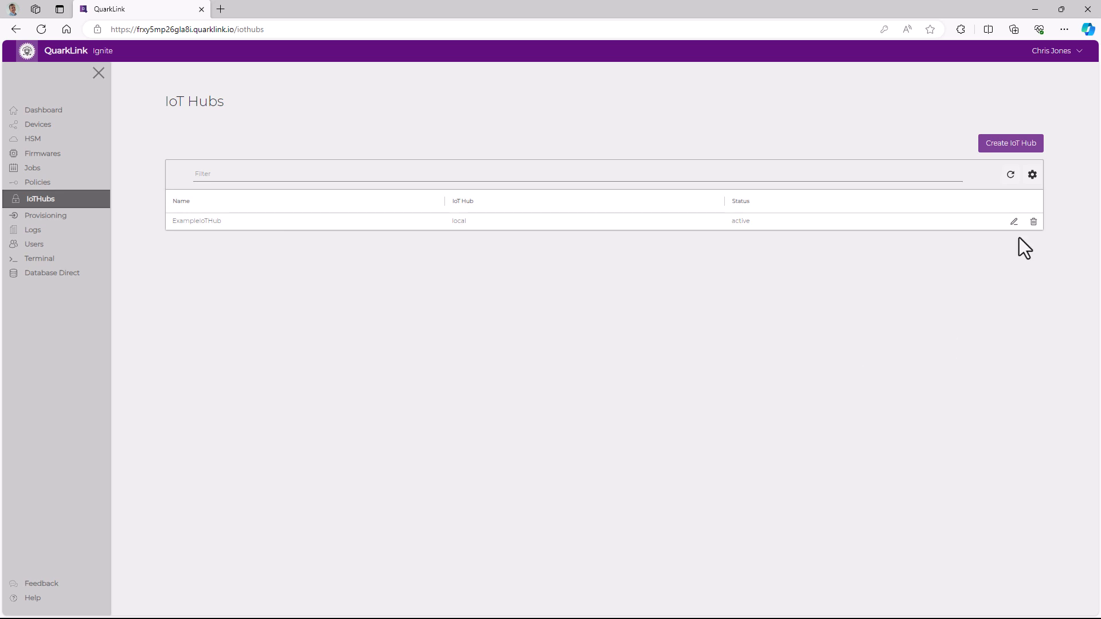
click(1014, 144)
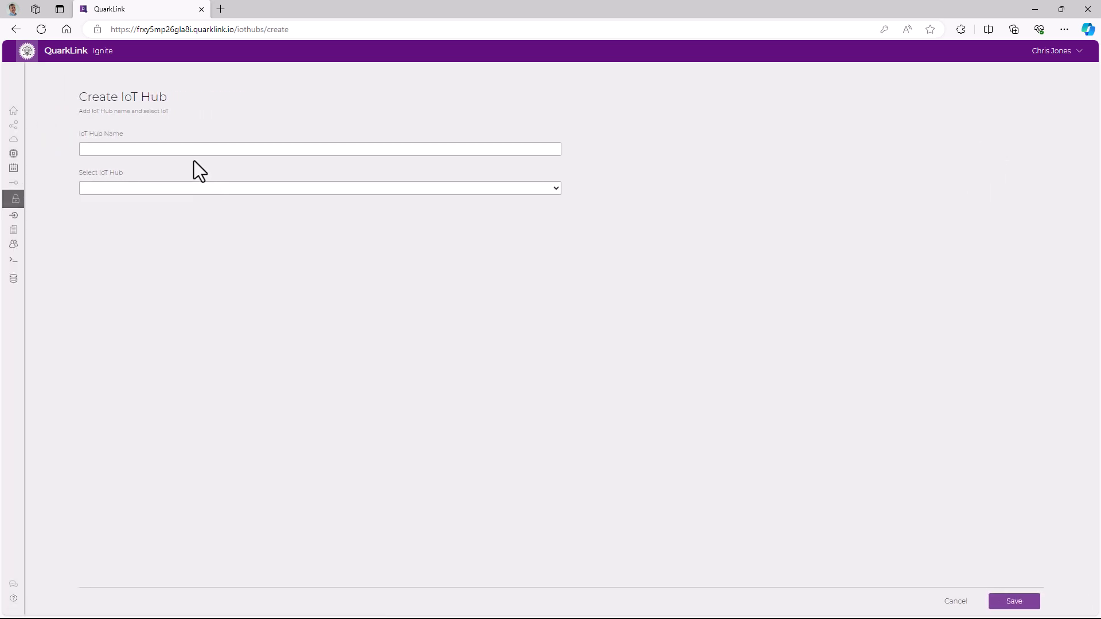
click(181, 148)
text(My_CSE)
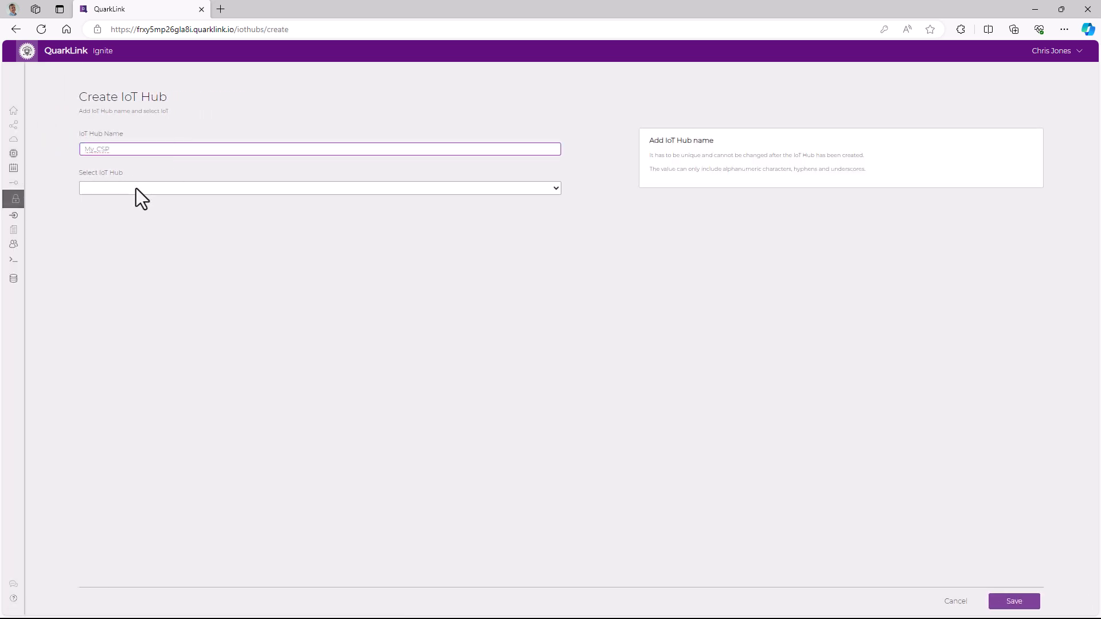
click(137, 190)
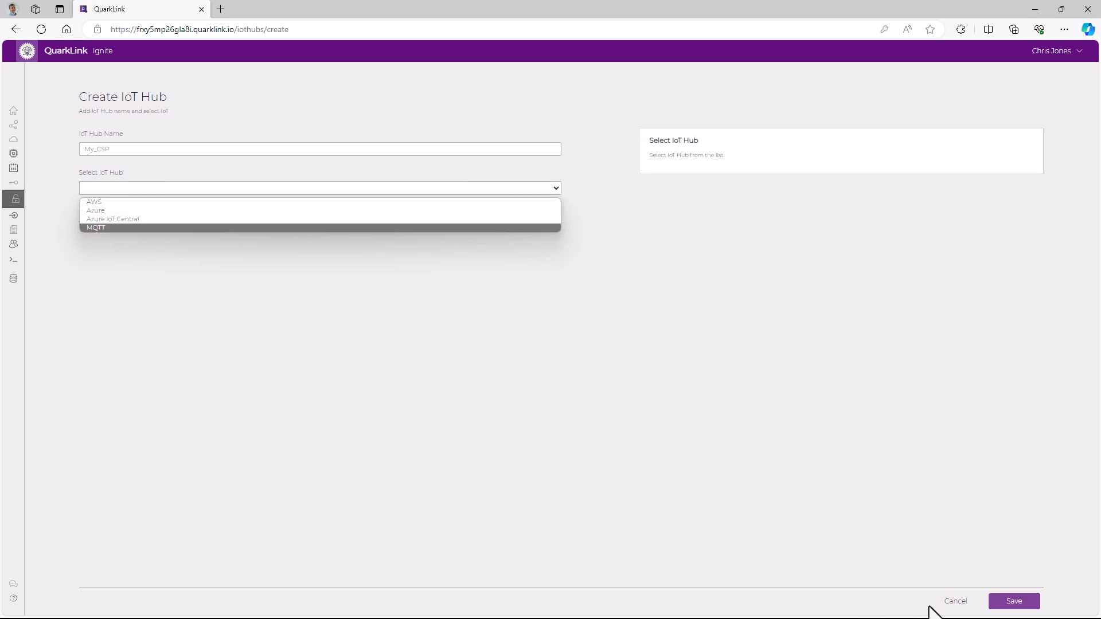
click(962, 606)
click(961, 606)
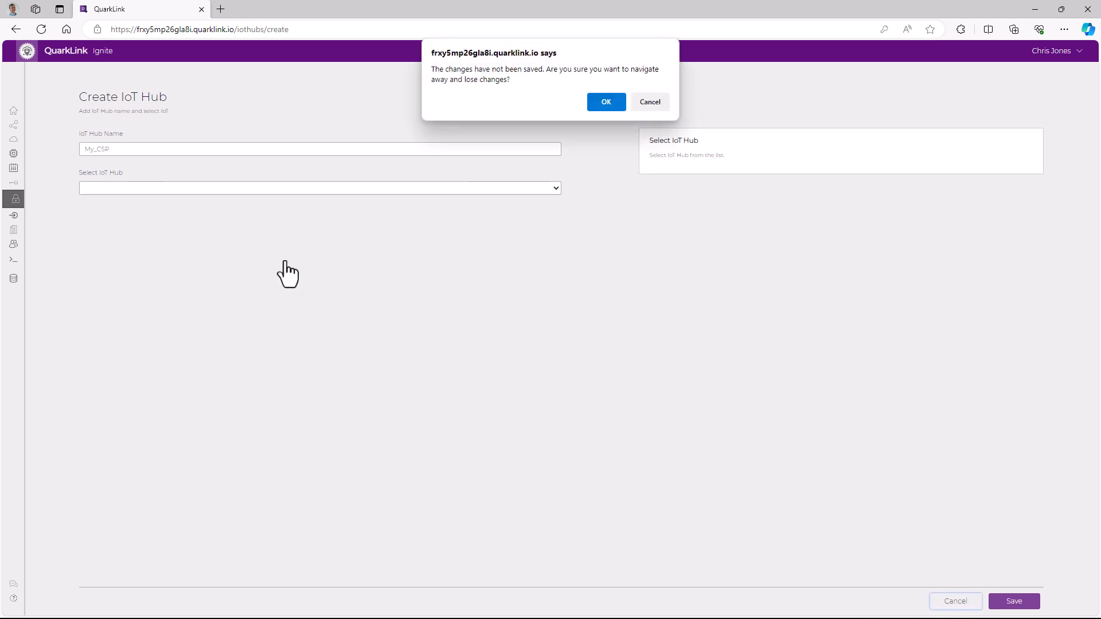
click(621, 108)
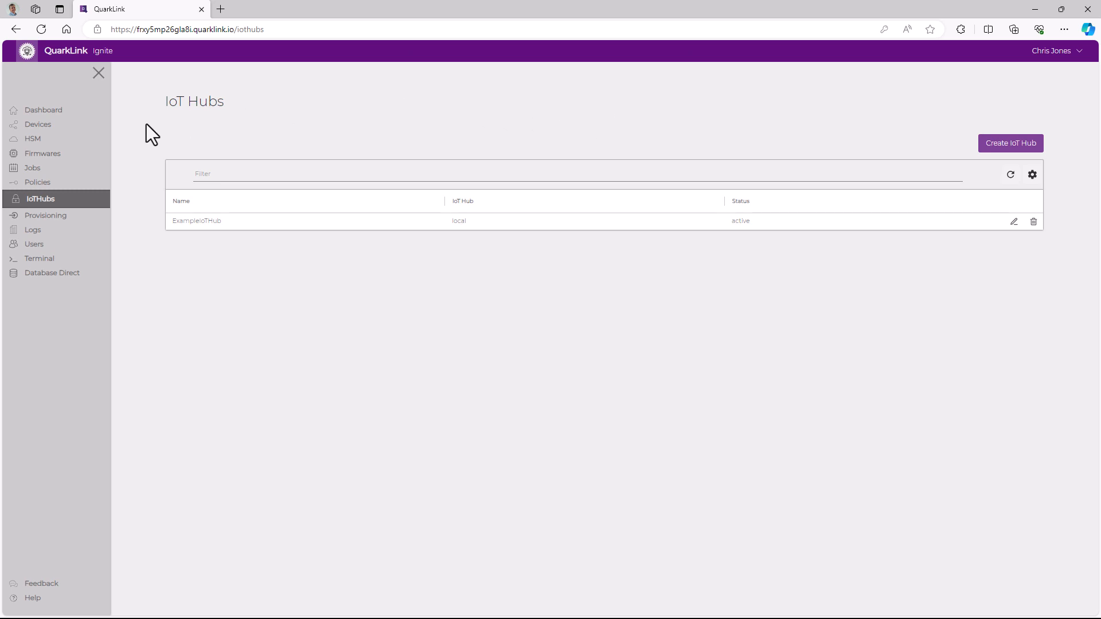
Start creating a new policy named My_Cool_IoT_Device_Policy
click(40, 183)
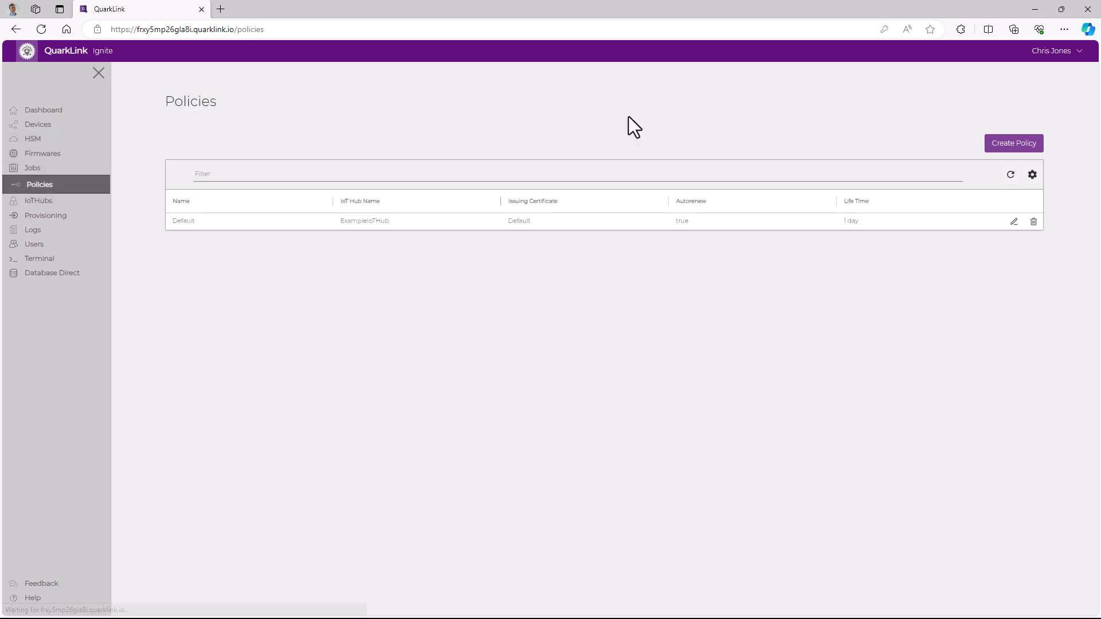
click(1012, 143)
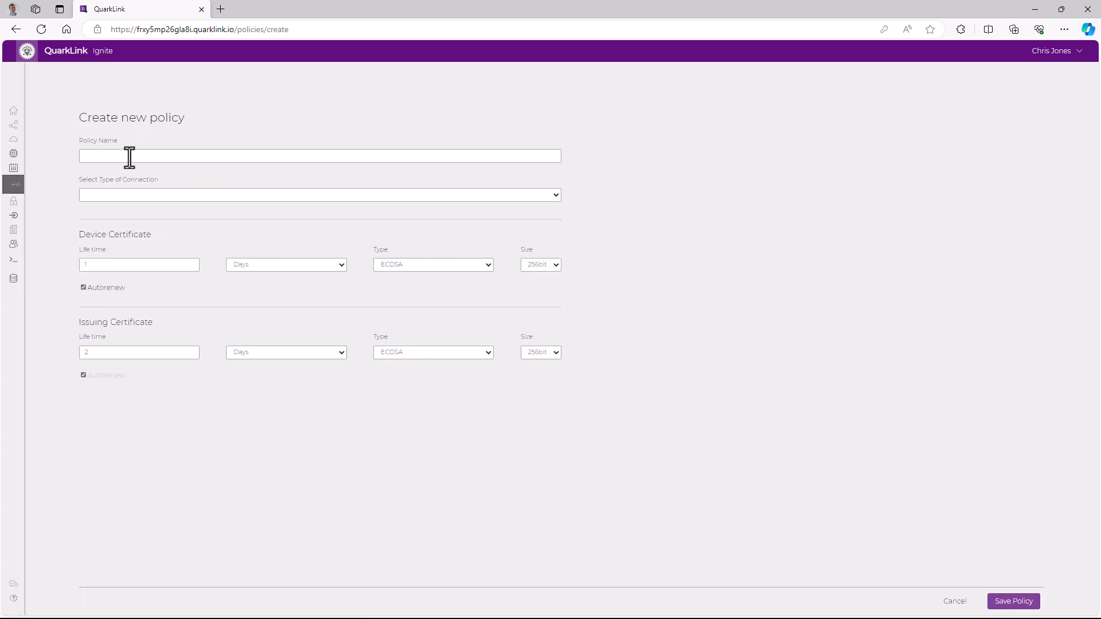
click(130, 156)
text(My_Cool_IoT_Device_Policy)
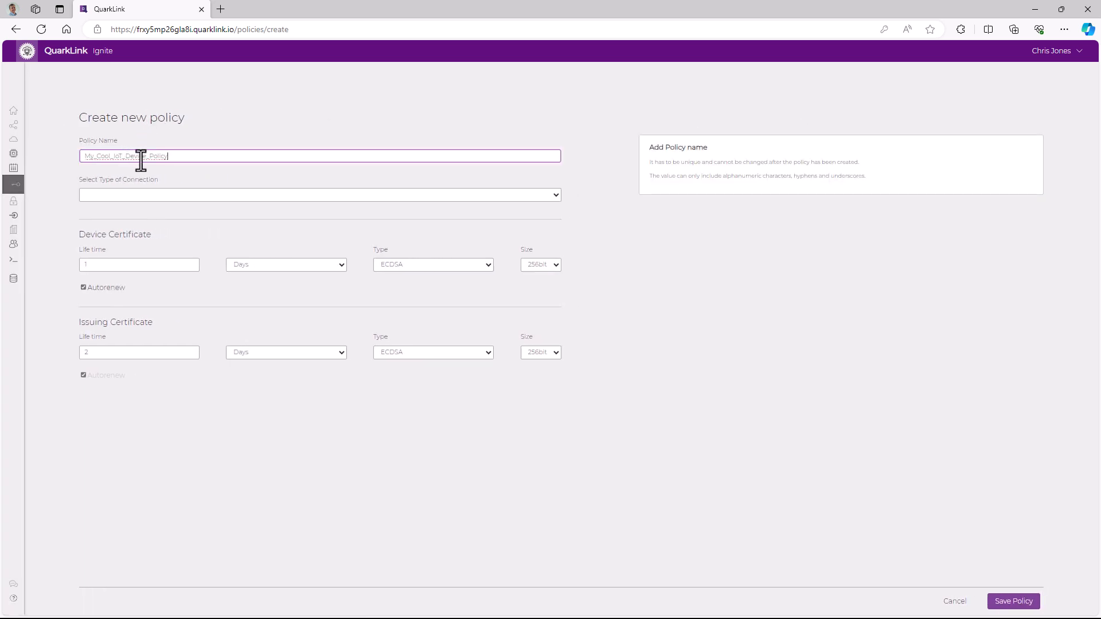
Set the policy's connection type to IoT Hub, choose ExampleIoTHub, and save the policy
click(134, 195)
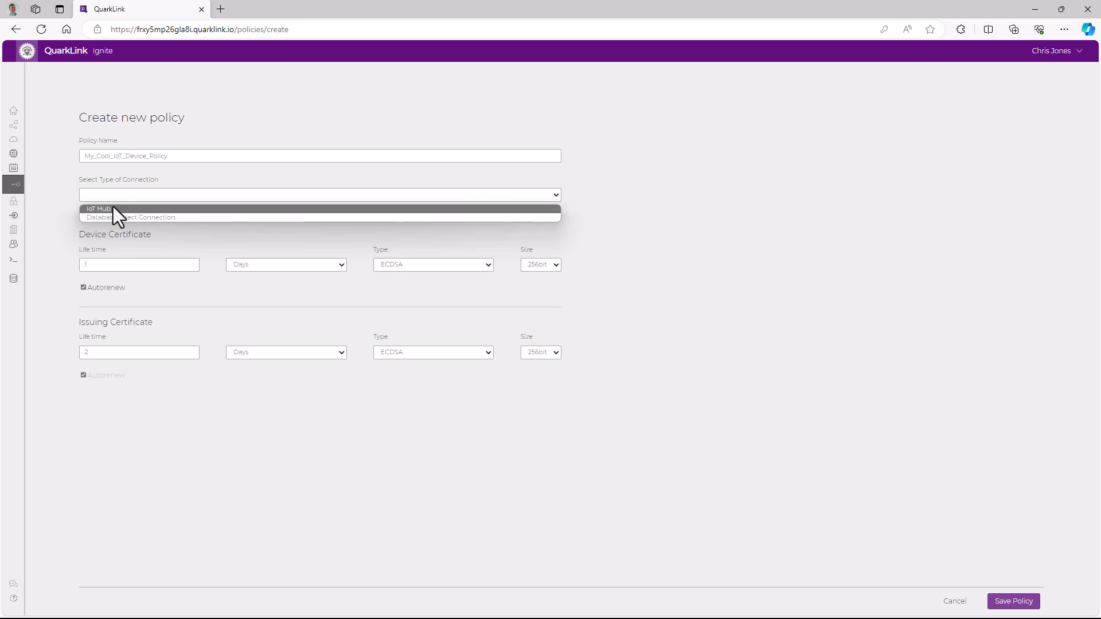
click(112, 208)
click(126, 235)
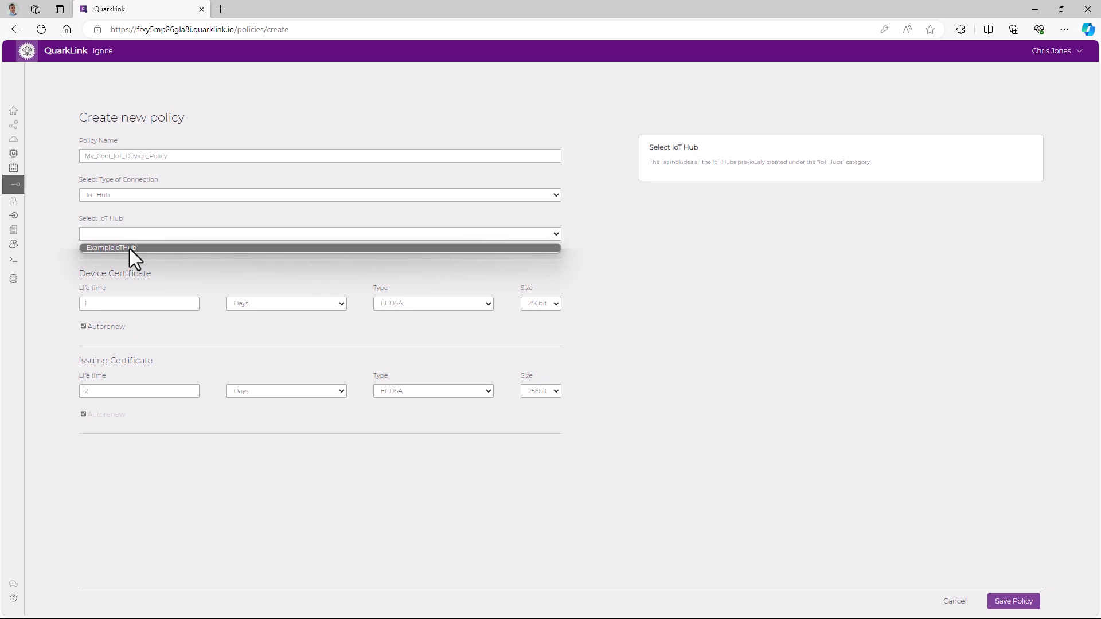
click(129, 249)
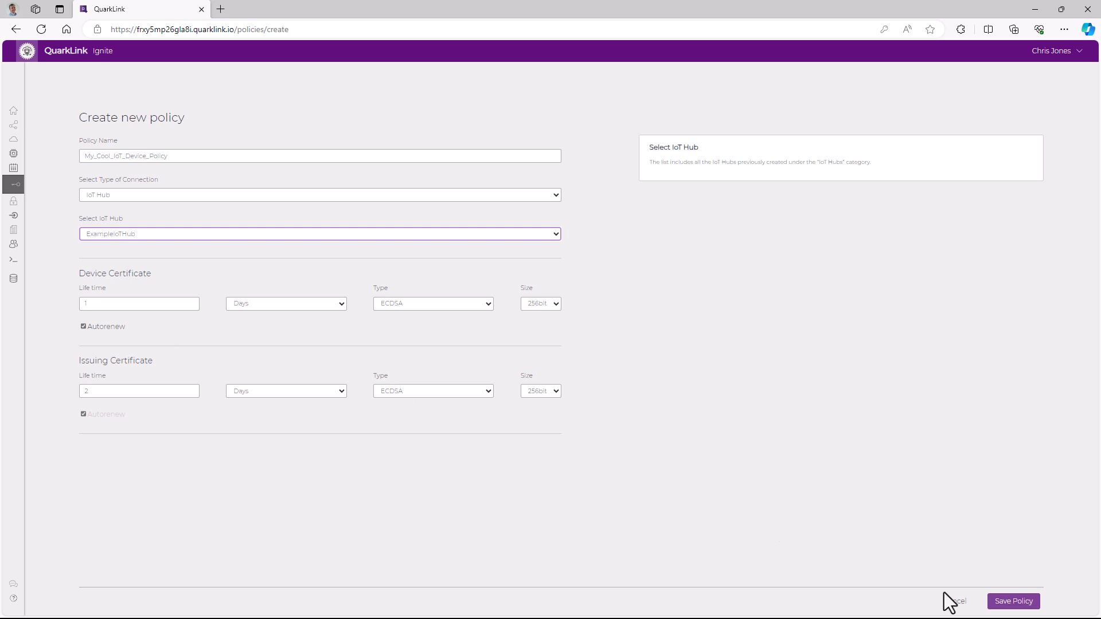
click(1009, 602)
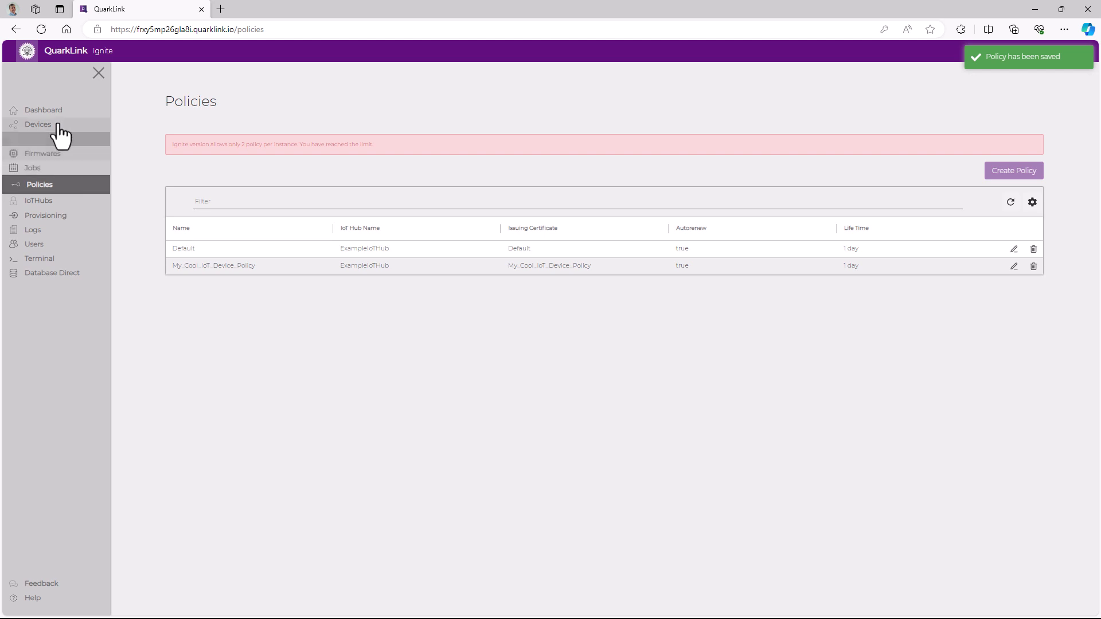
Open the Devices page to view the device batches
click(35, 114)
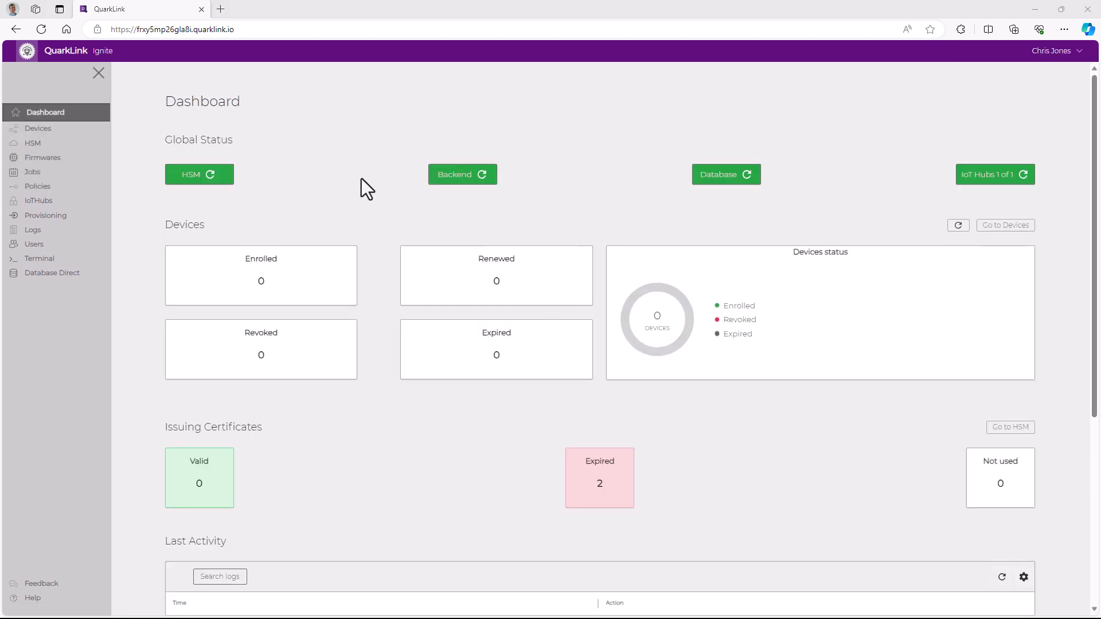
click(52, 137)
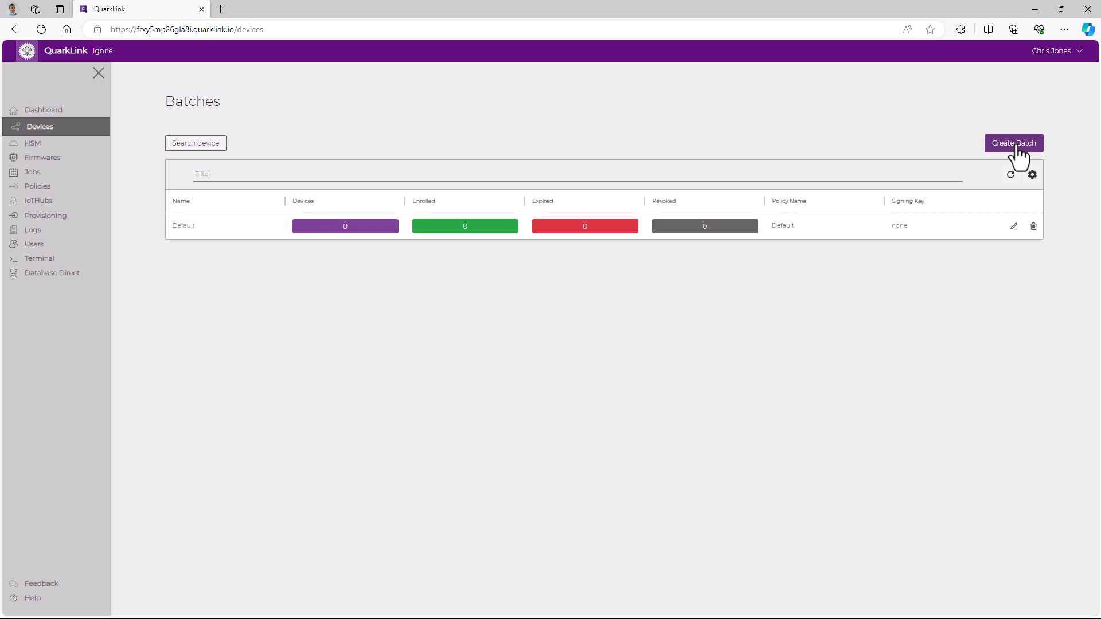
Start a new device batch named My_Cool_IoT_Device_Batch
click(1018, 154)
click(161, 150)
text(My_Cool_IoT_Device)
text(B)
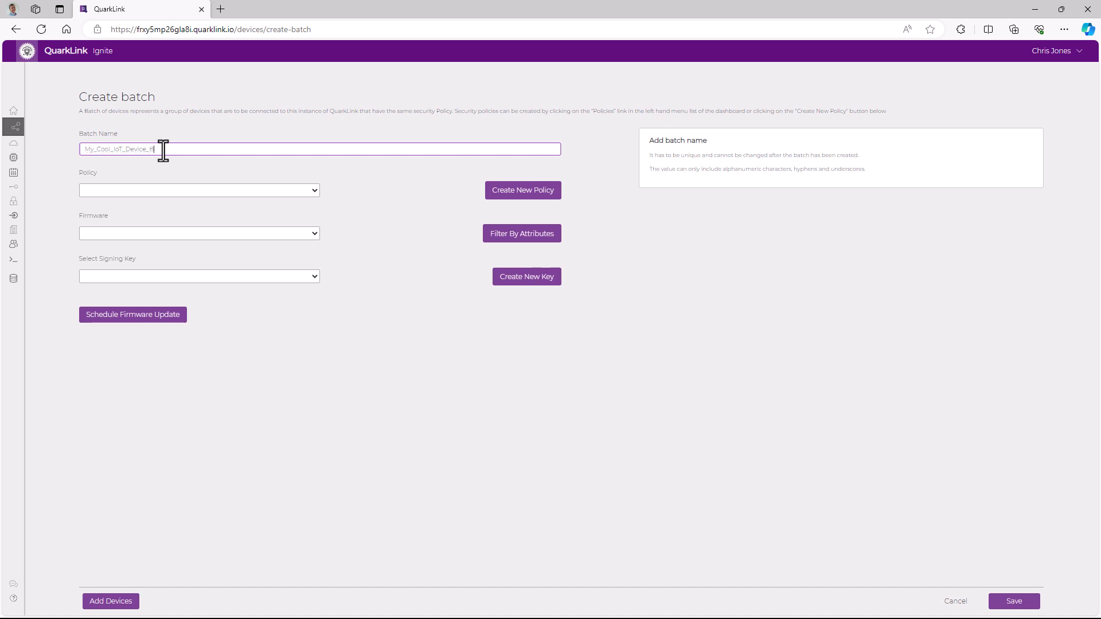
text(atch)
Assign the batch the My_Cool_IoT_Device_Policy policy and the MyNew_code firmware
click(150, 186)
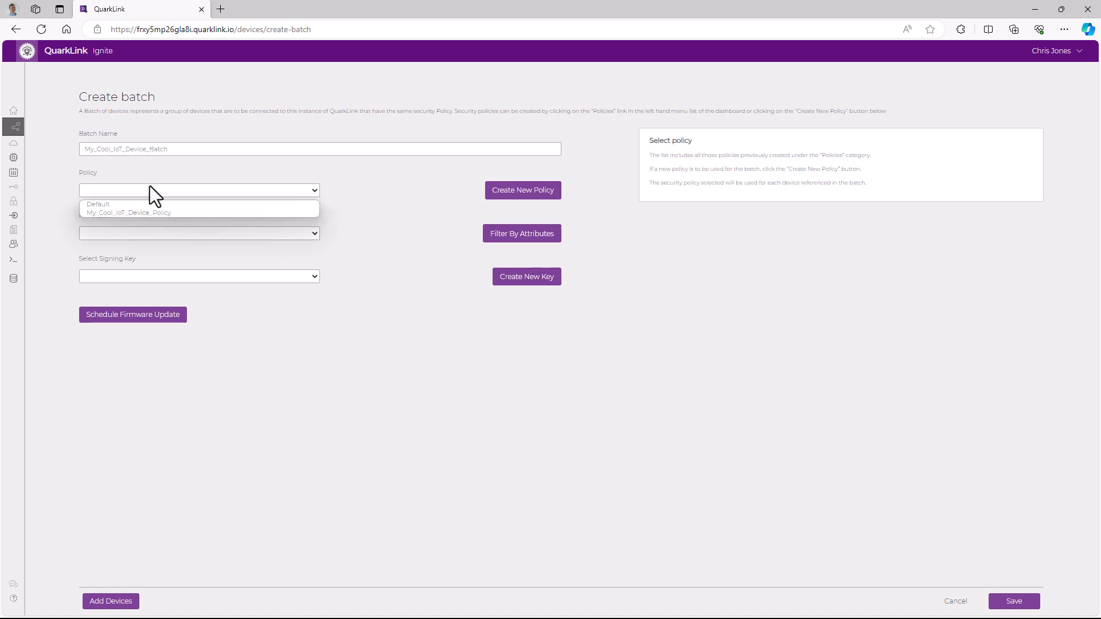
click(153, 214)
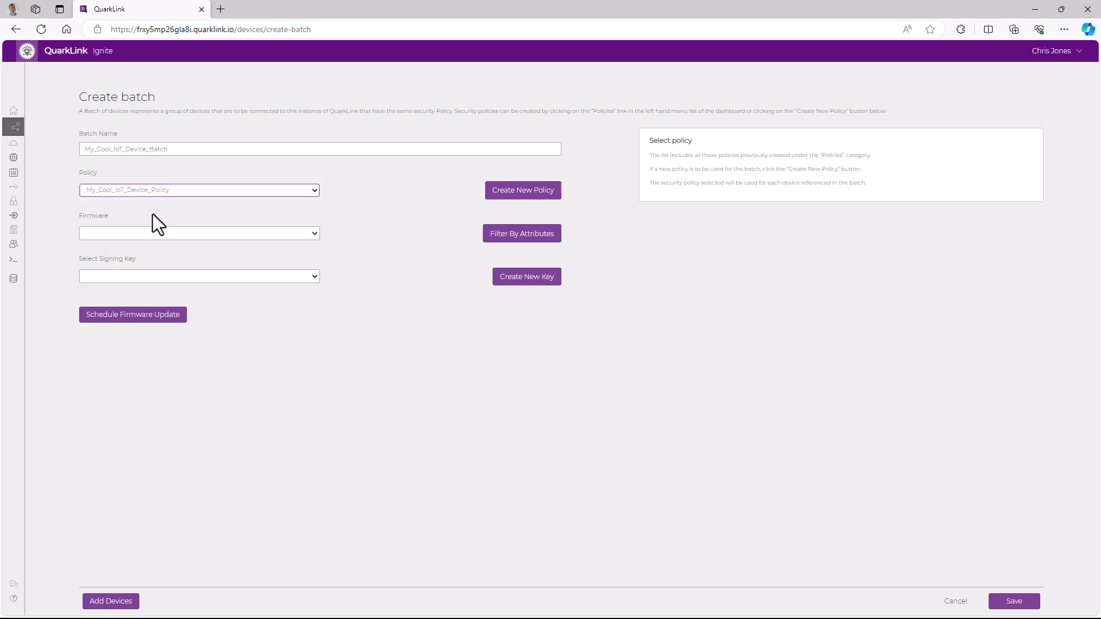
click(155, 233)
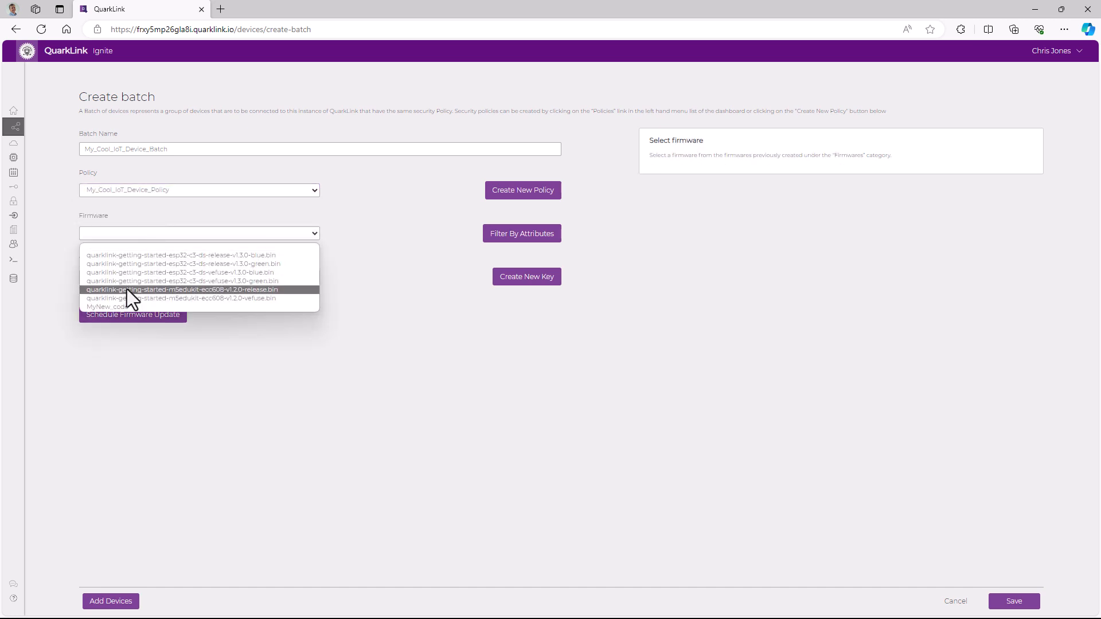
click(125, 309)
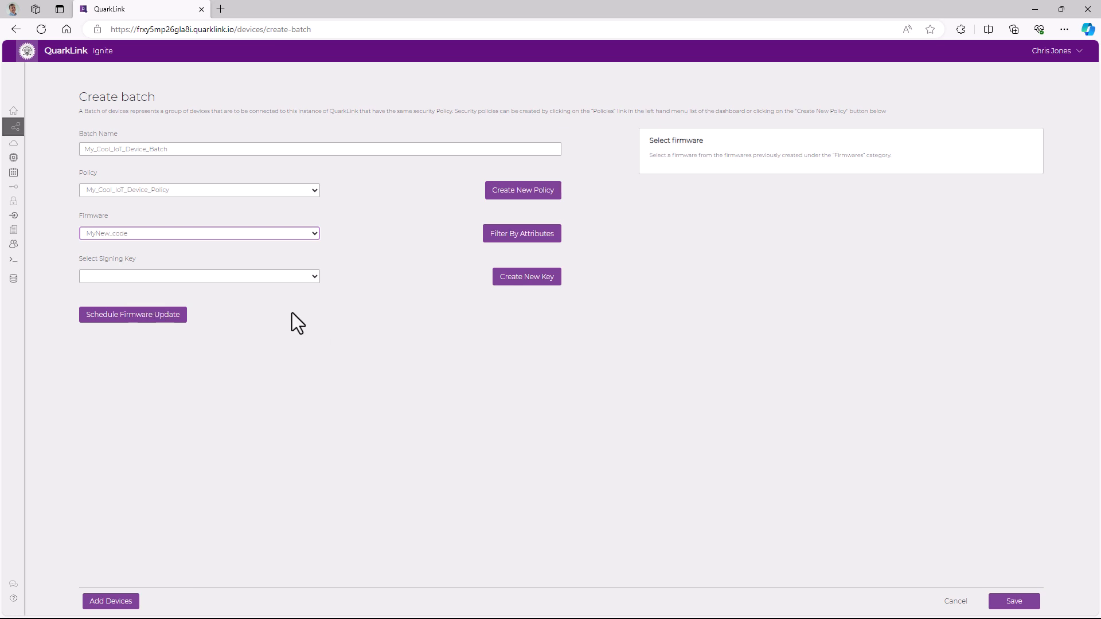
Create an ECDSA signing key named My_Cool_IoT_Device_Key for the batch, then save the batch
click(522, 285)
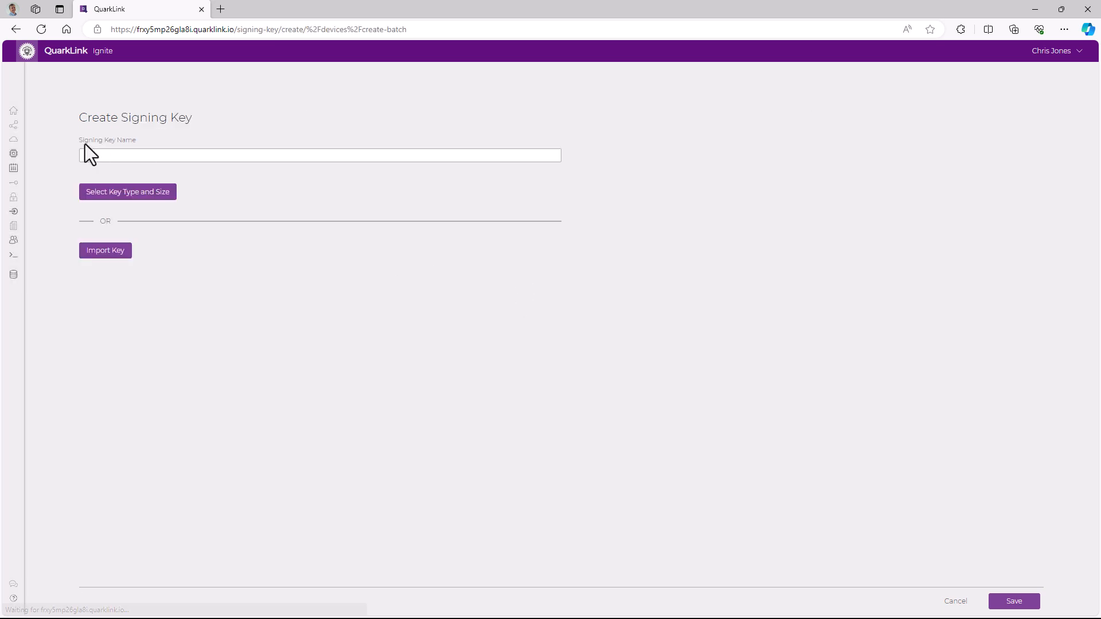
click(92, 155)
text(My_Cool_IoT_Device)
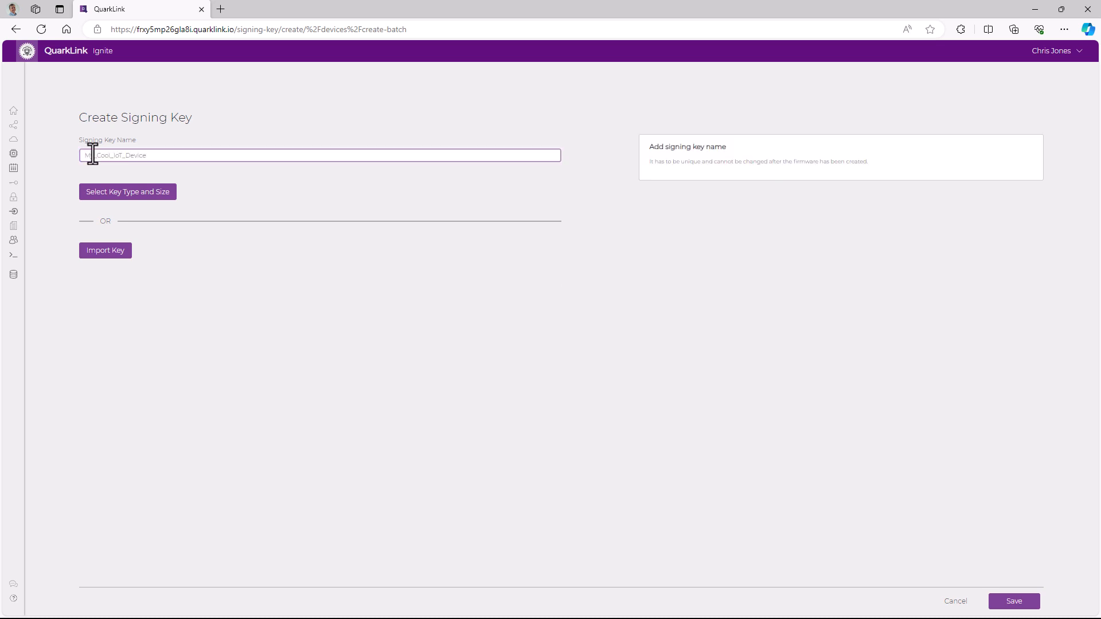
text(_Key)
click(122, 195)
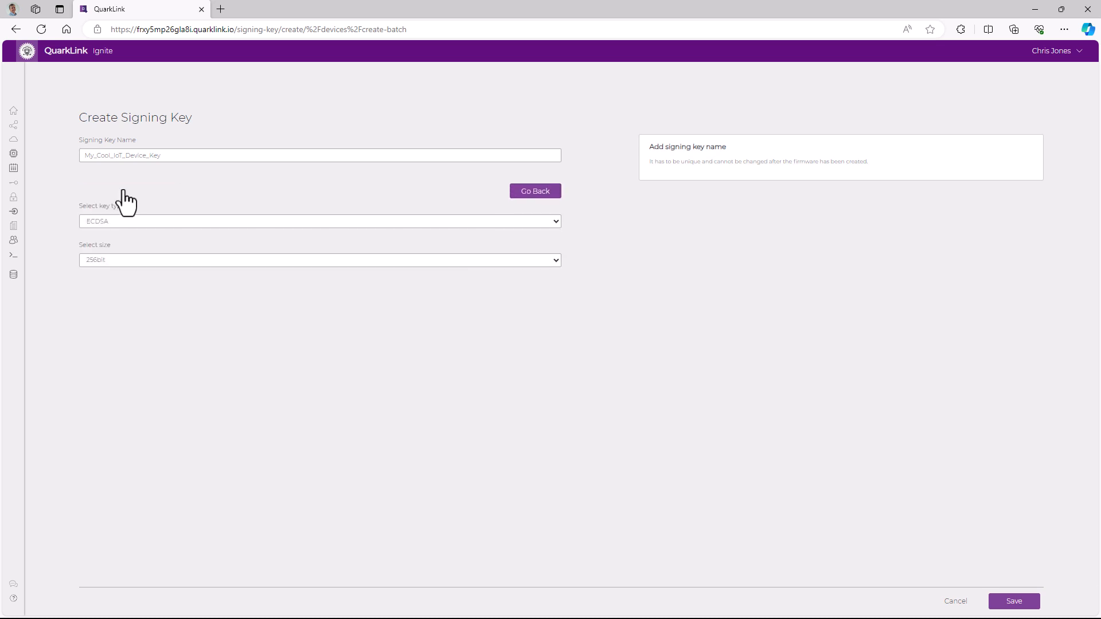
click(116, 224)
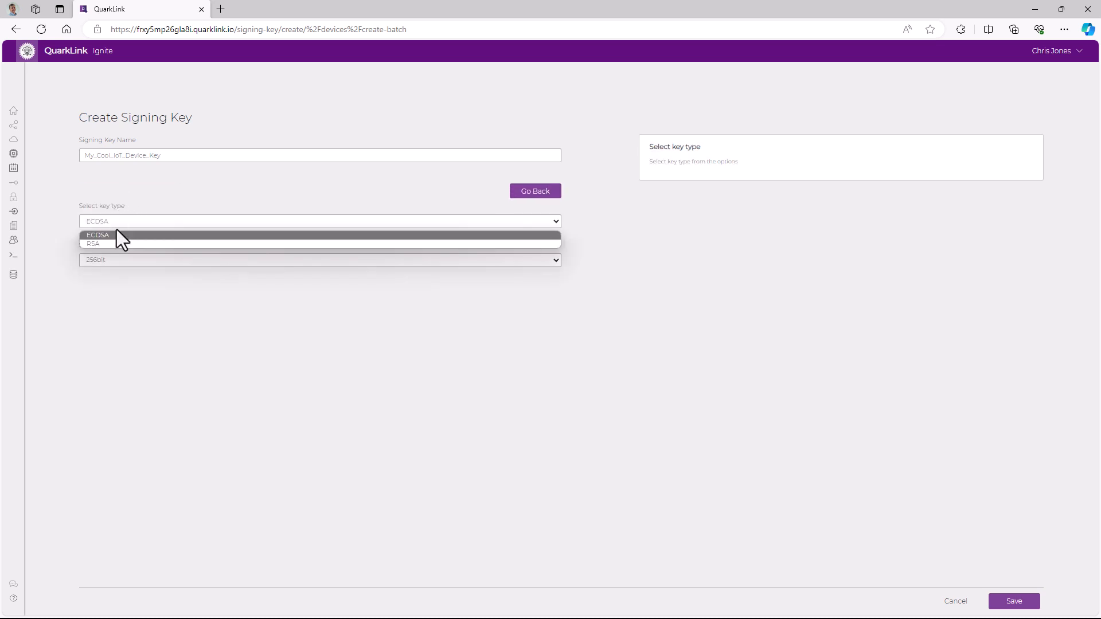
click(115, 242)
click(1017, 600)
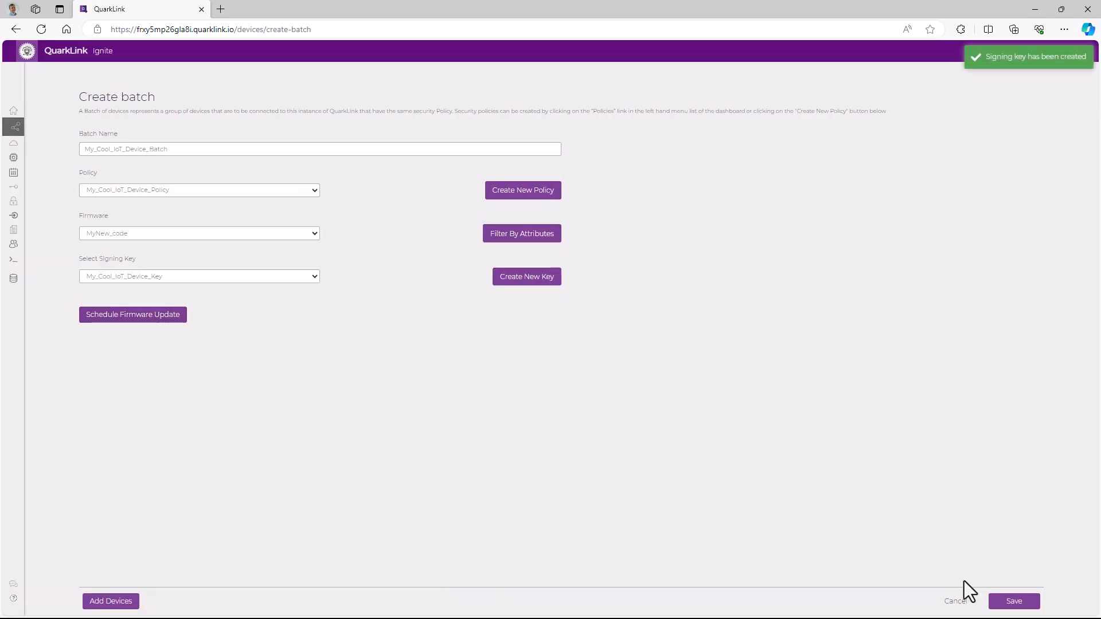
click(1014, 605)
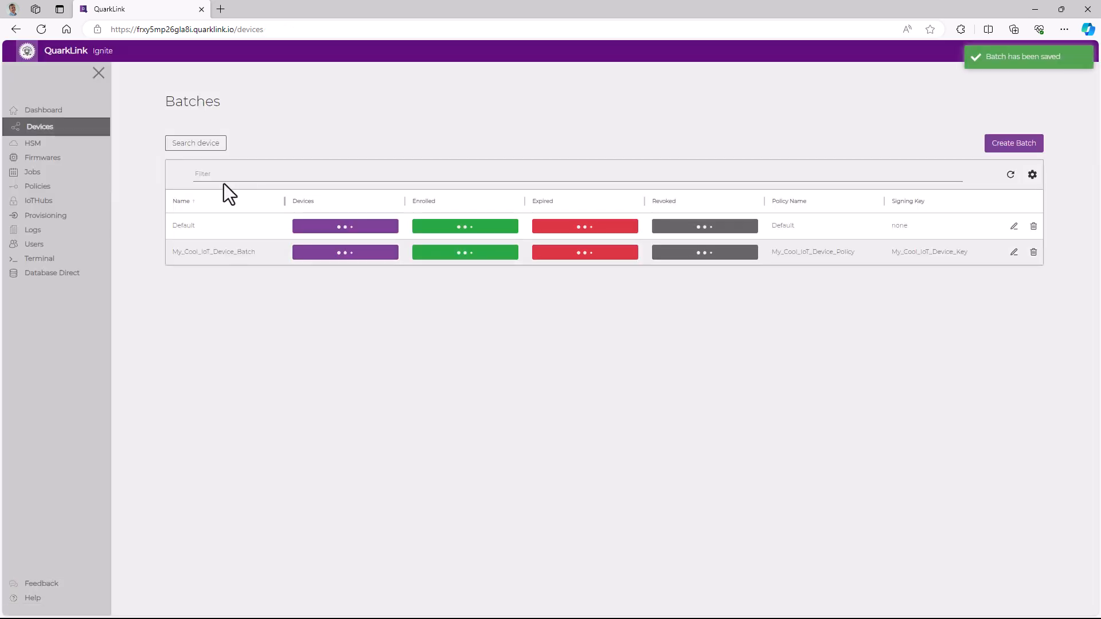
Start a new provisioning task named My_Cool_IoT_Device_Task with device type ESP32-C3
click(39, 112)
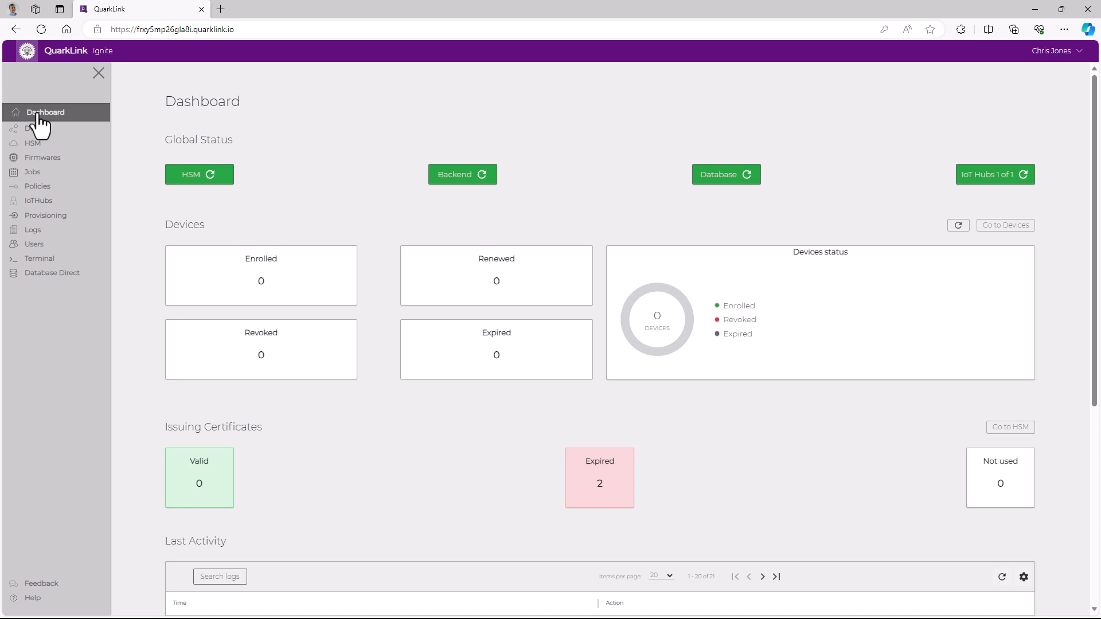
click(45, 216)
click(982, 147)
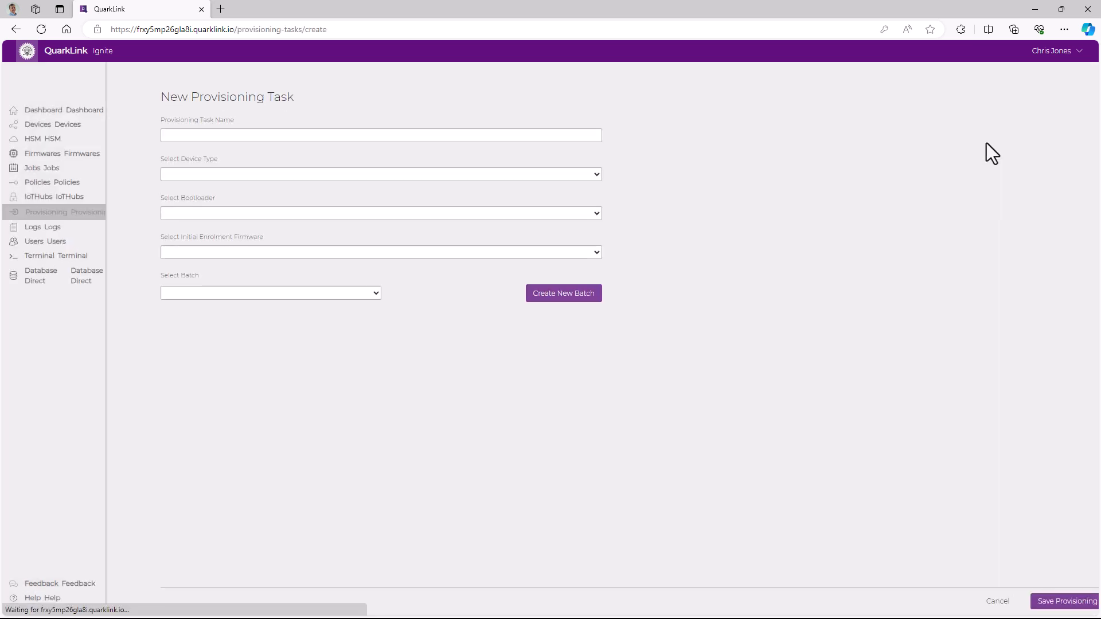
click(157, 136)
text(My_Cool_IoT_Device_Task)
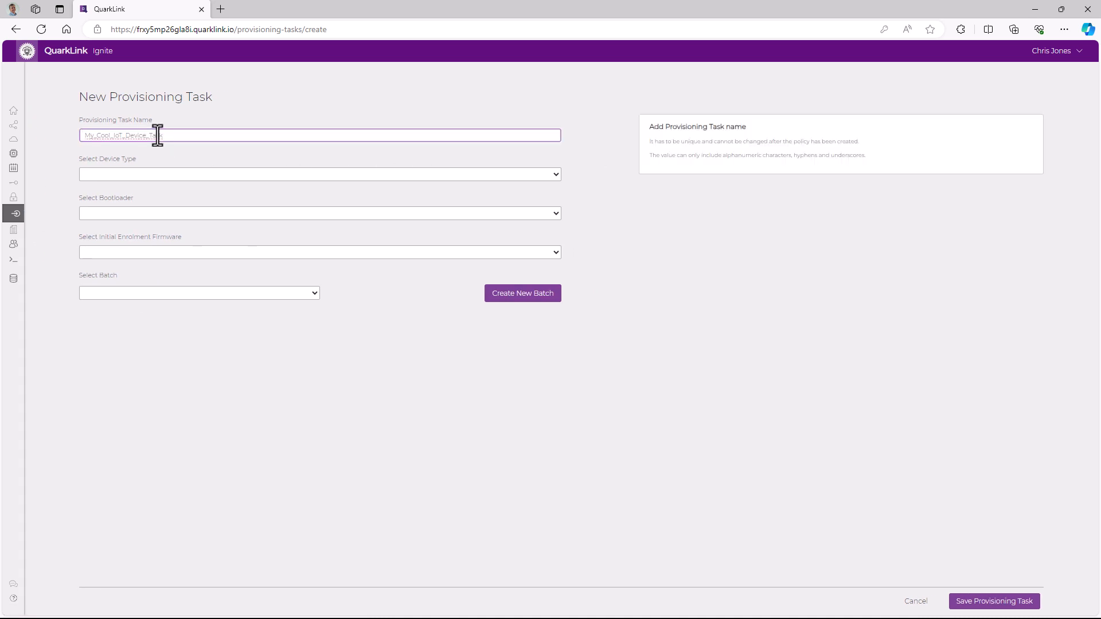
click(138, 173)
click(115, 188)
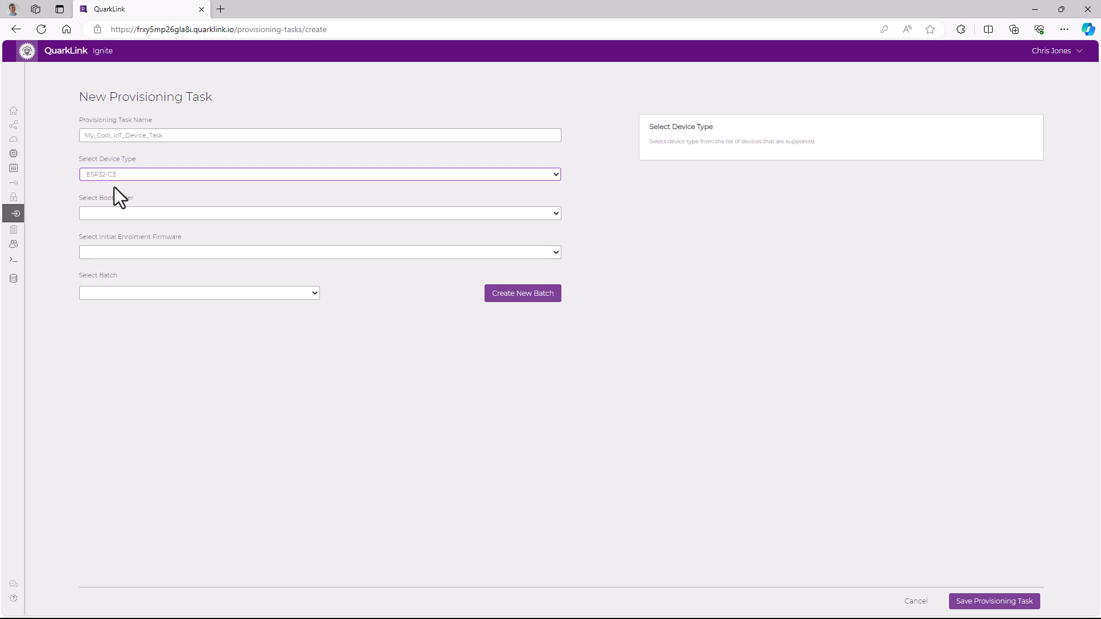
Choose bootloader-esp32-c3-v1.1.0-vefuse.bin and ief-esp32-c3-ds-v1.4.1-vefuse.bin, assign My_Cool_IoT_Device_Batch, and save the task
click(124, 215)
click(140, 237)
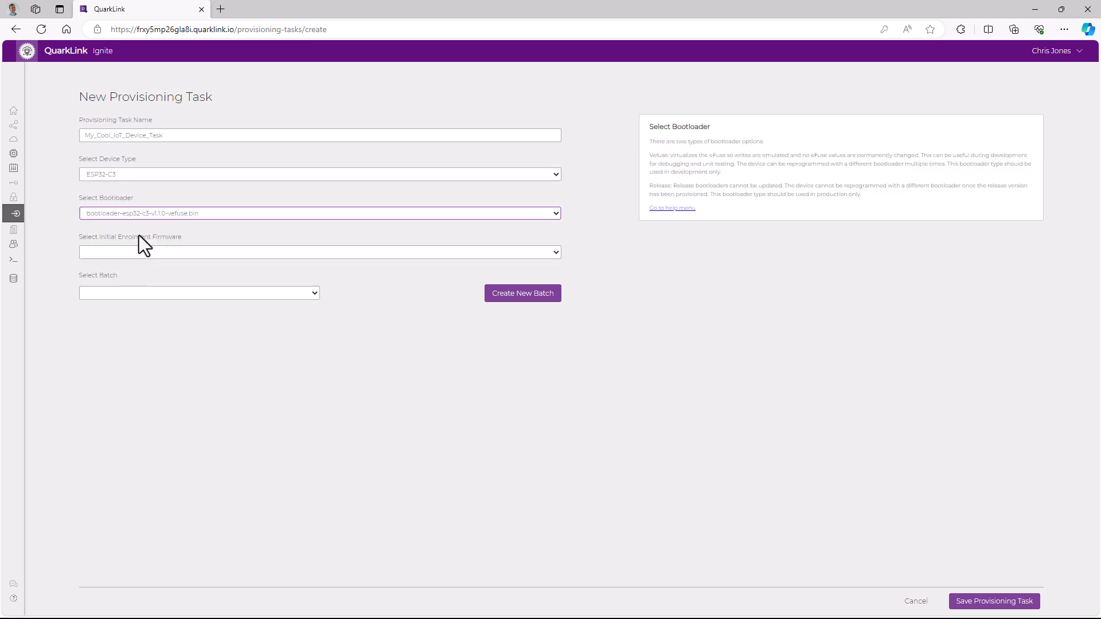
click(139, 253)
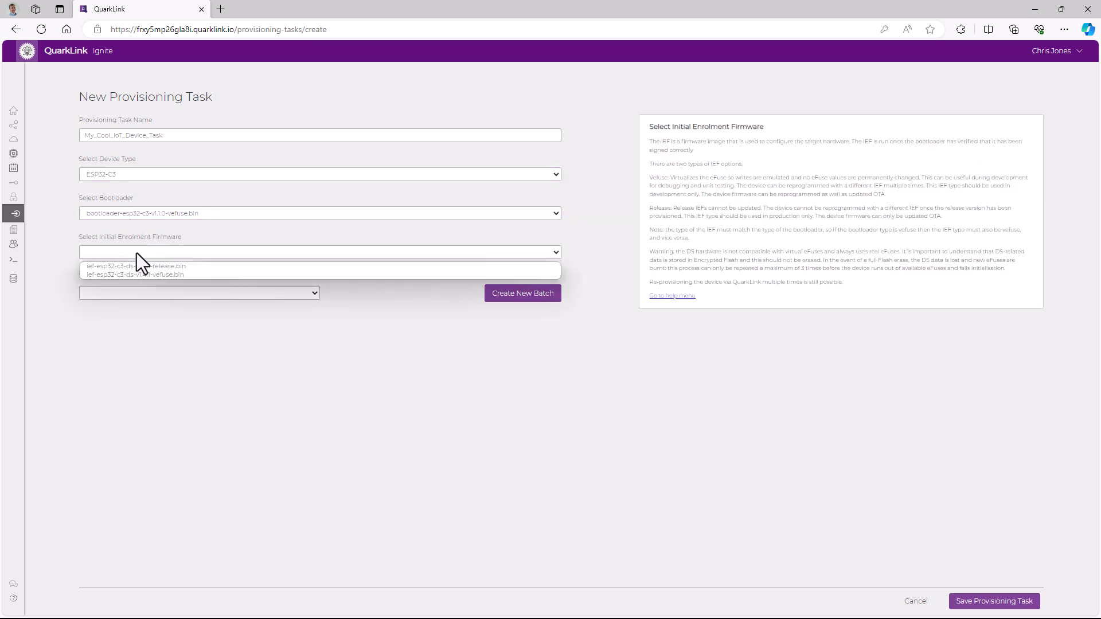
click(142, 274)
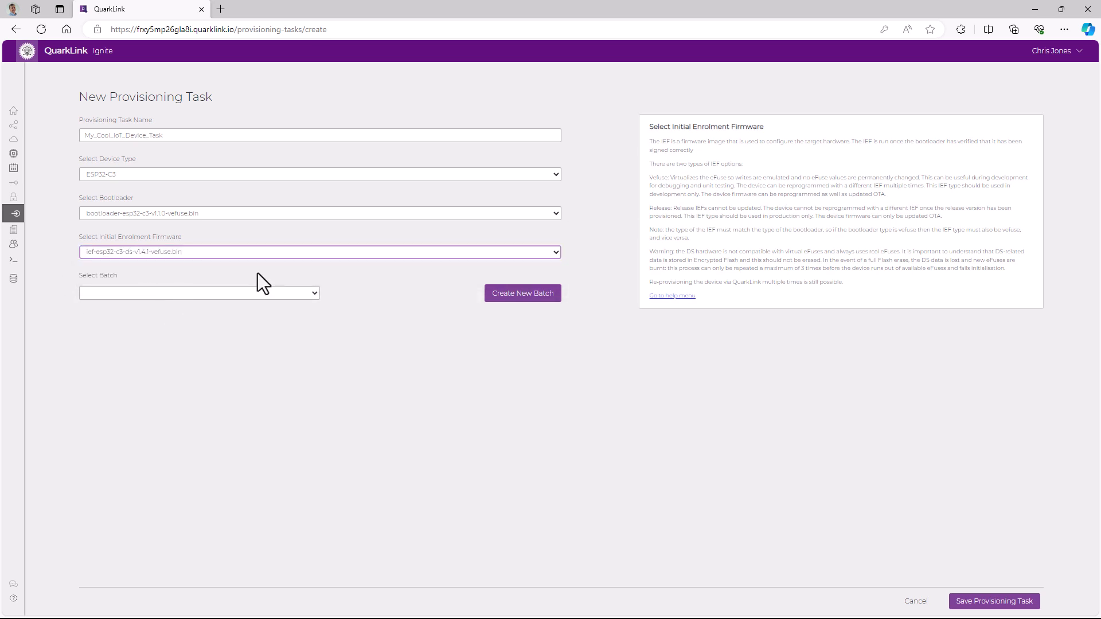
click(315, 294)
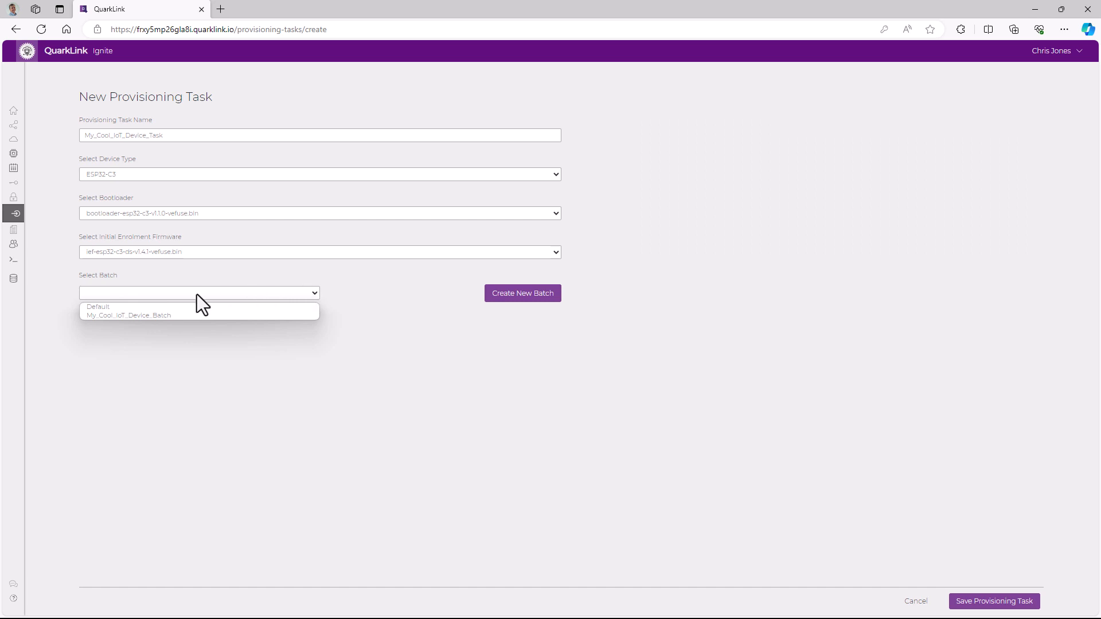
click(164, 315)
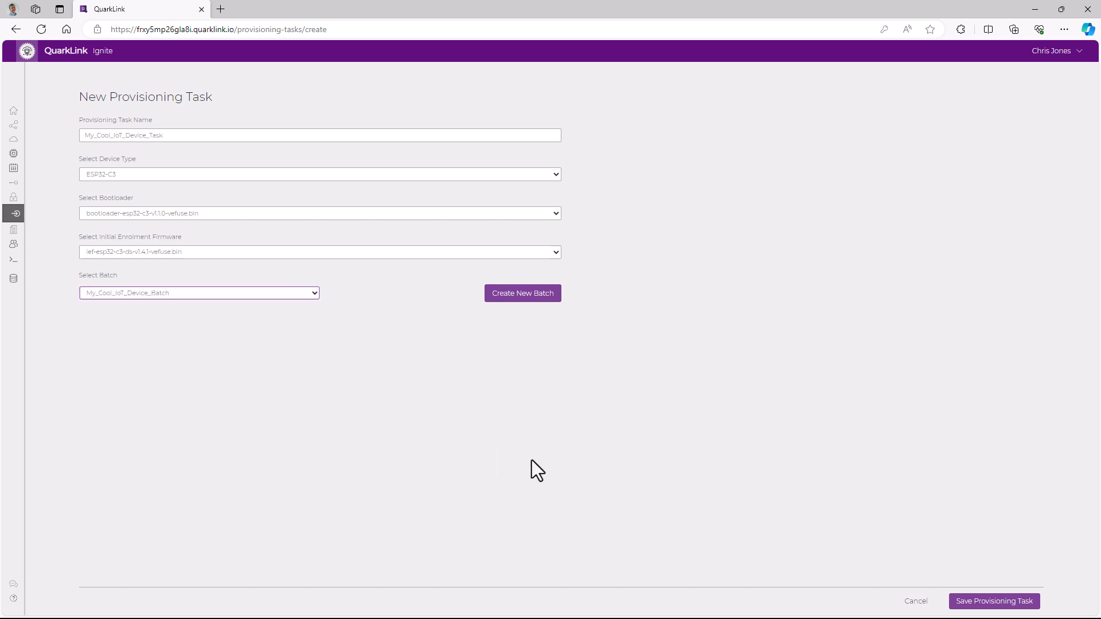
click(985, 603)
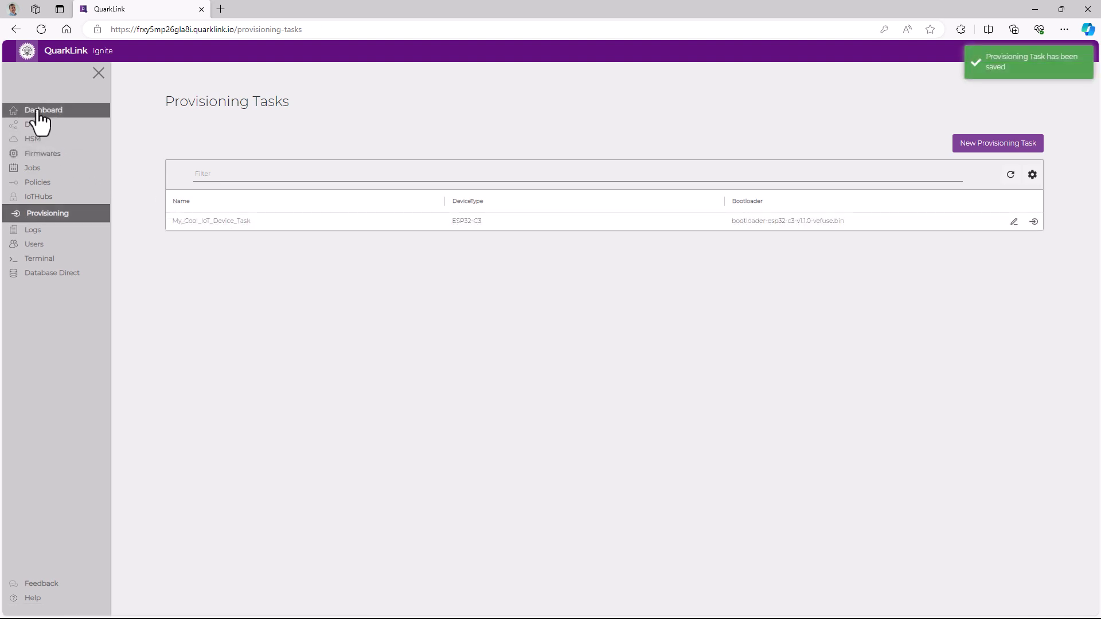
Start initial provisioning for the task, entering the Wi-Fi network name and the network password
click(1034, 221)
click(163, 152)
text(CQ)
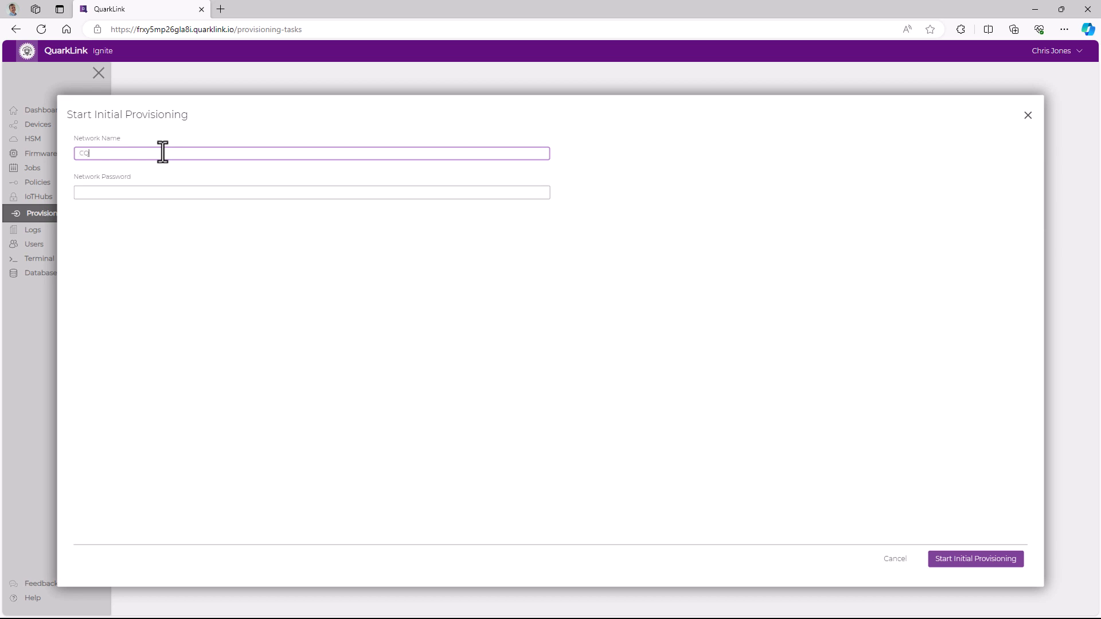
text(_Heidi)
key(Tab)
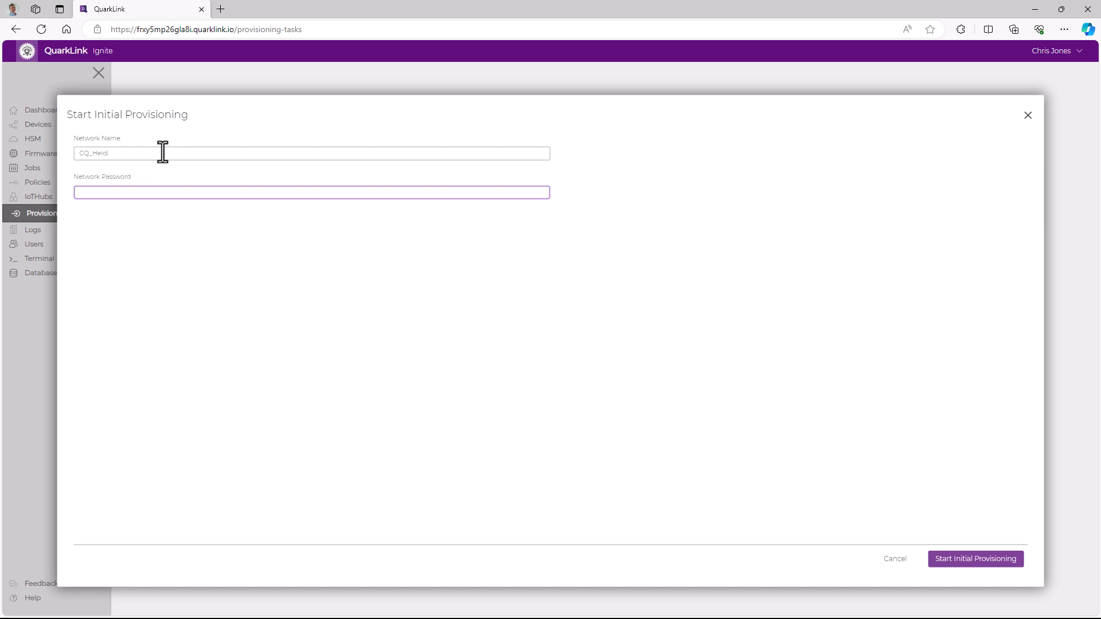
text(a)
click(958, 560)
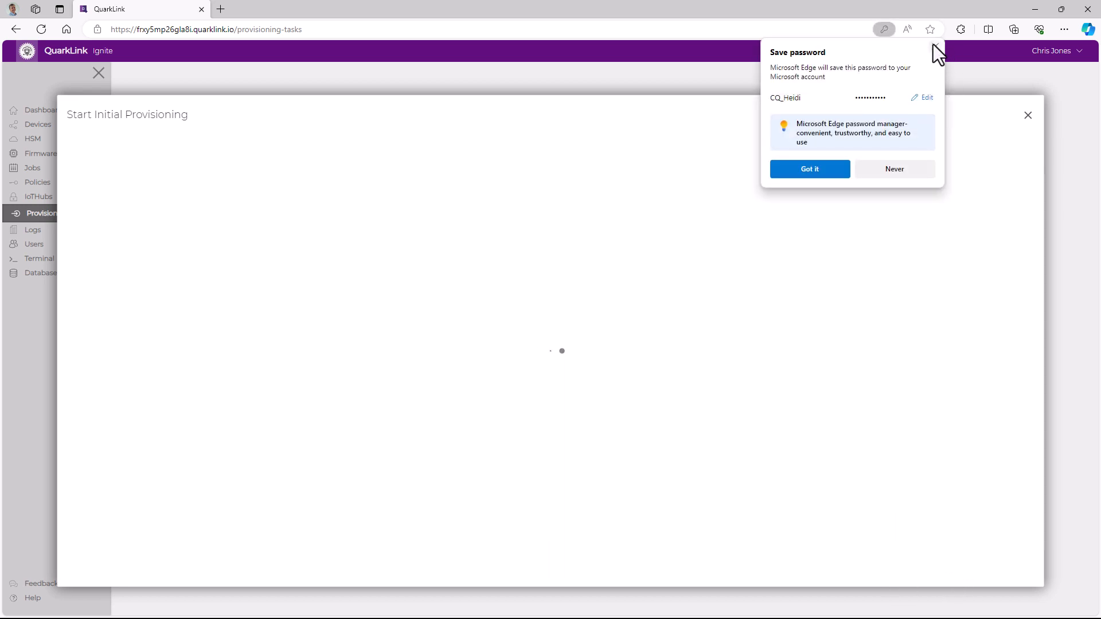
click(934, 46)
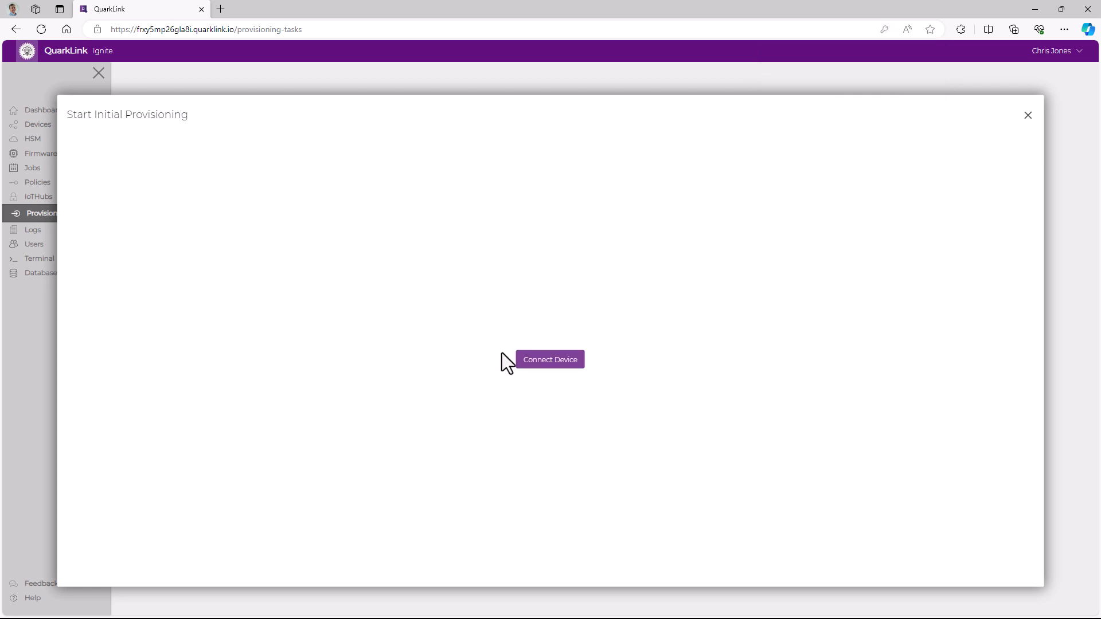
Connect the device through the CP2102N USB to UART Bridge Controller (COM15) serial port
click(551, 362)
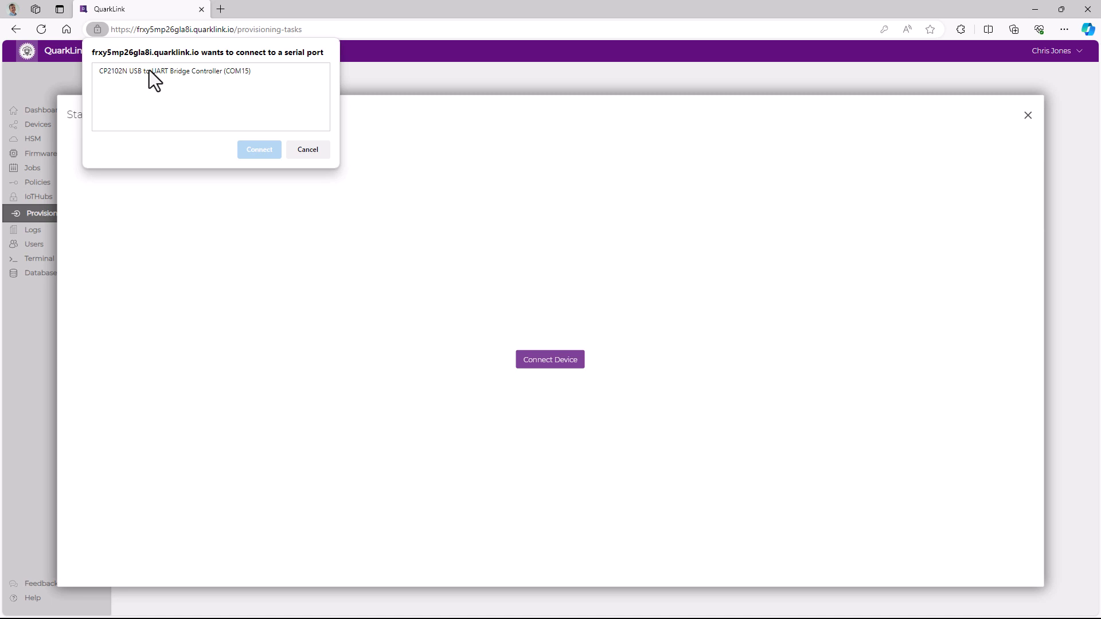
click(149, 70)
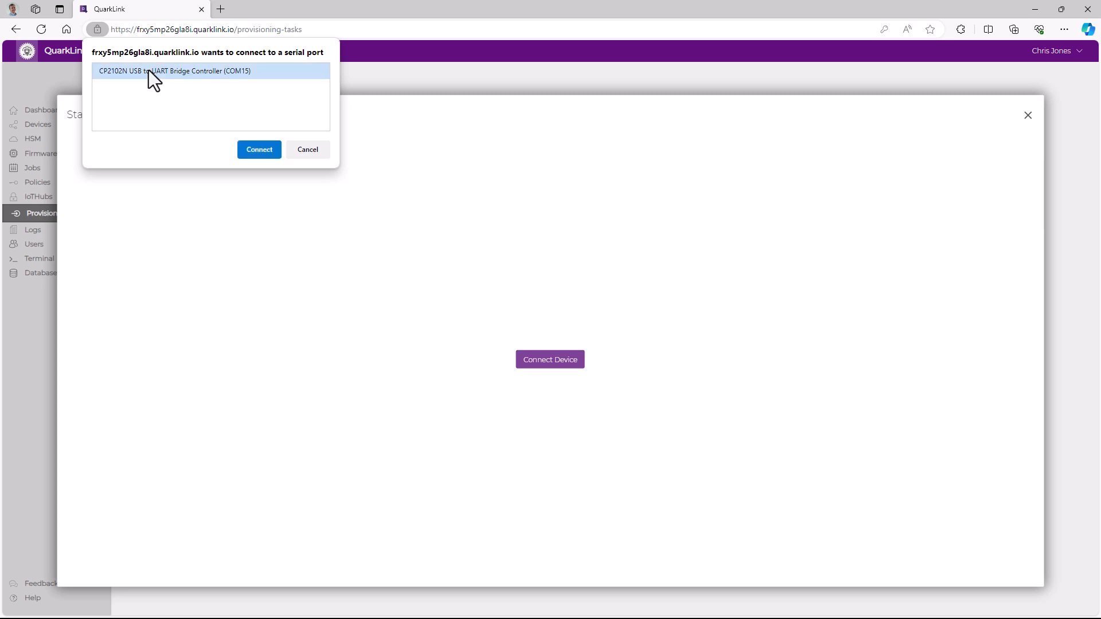
click(263, 153)
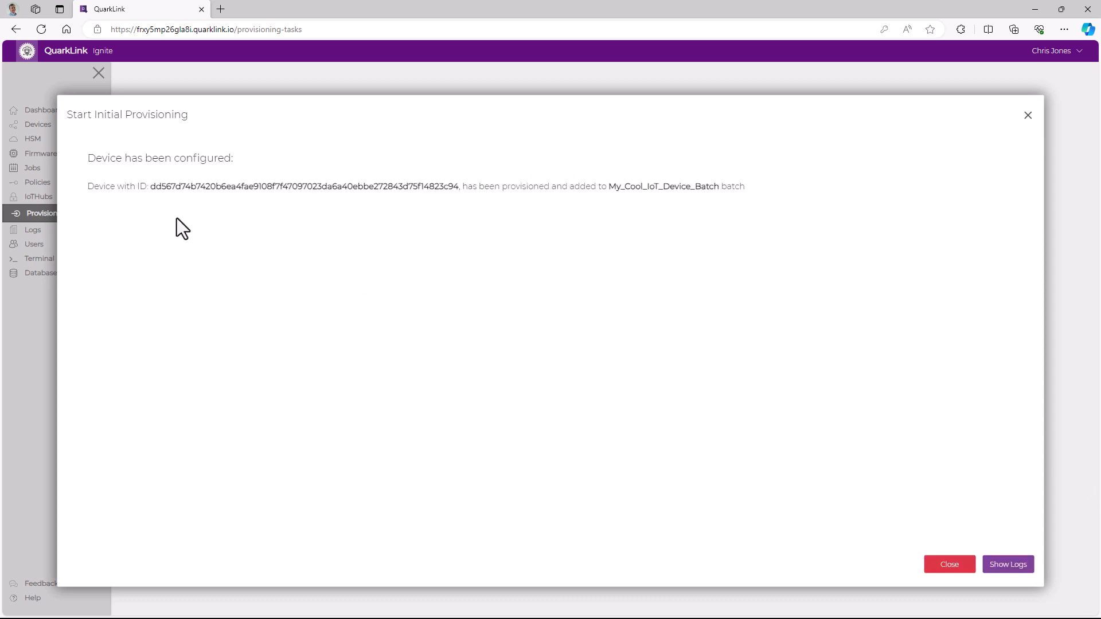
Select the provisioned device ID, close the result dialog, and check the dashboard's device status
drag(148, 185, 458, 188)
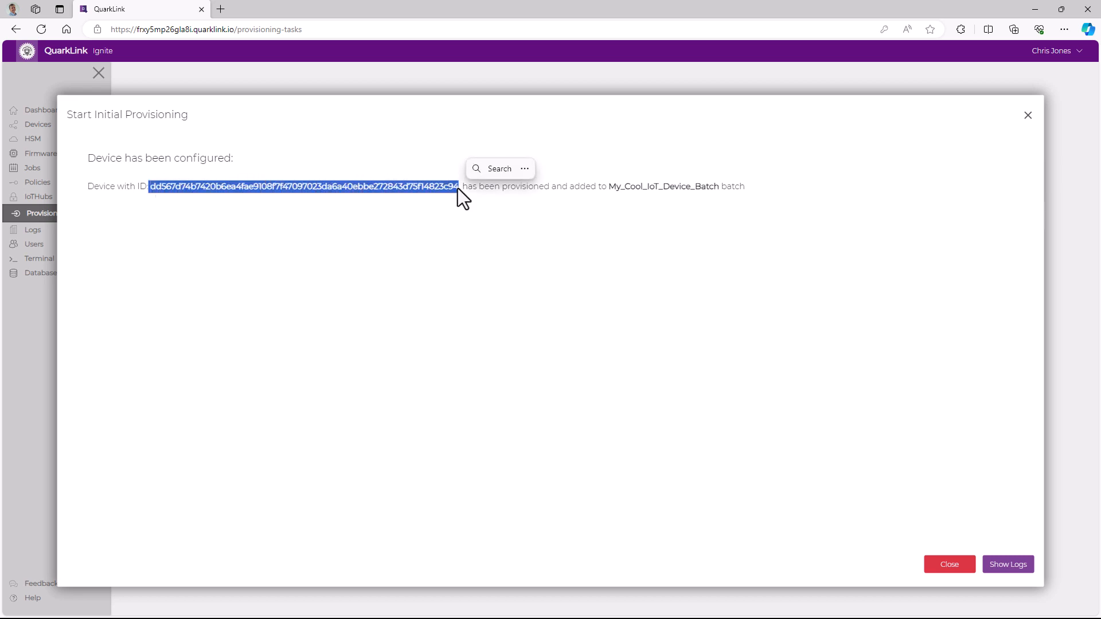
click(960, 565)
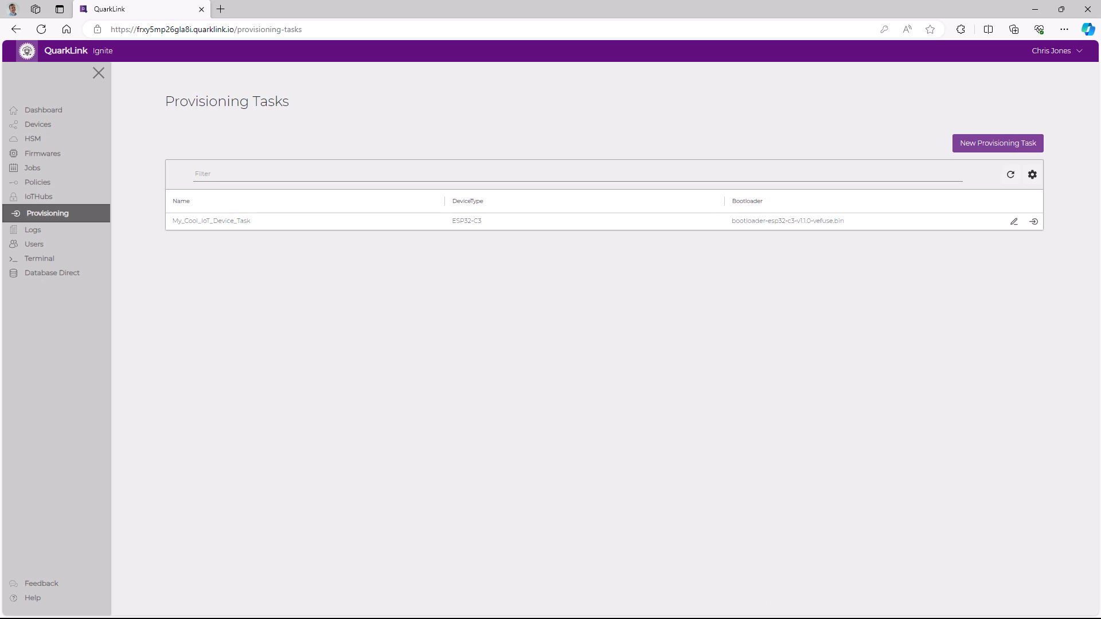
click(32, 112)
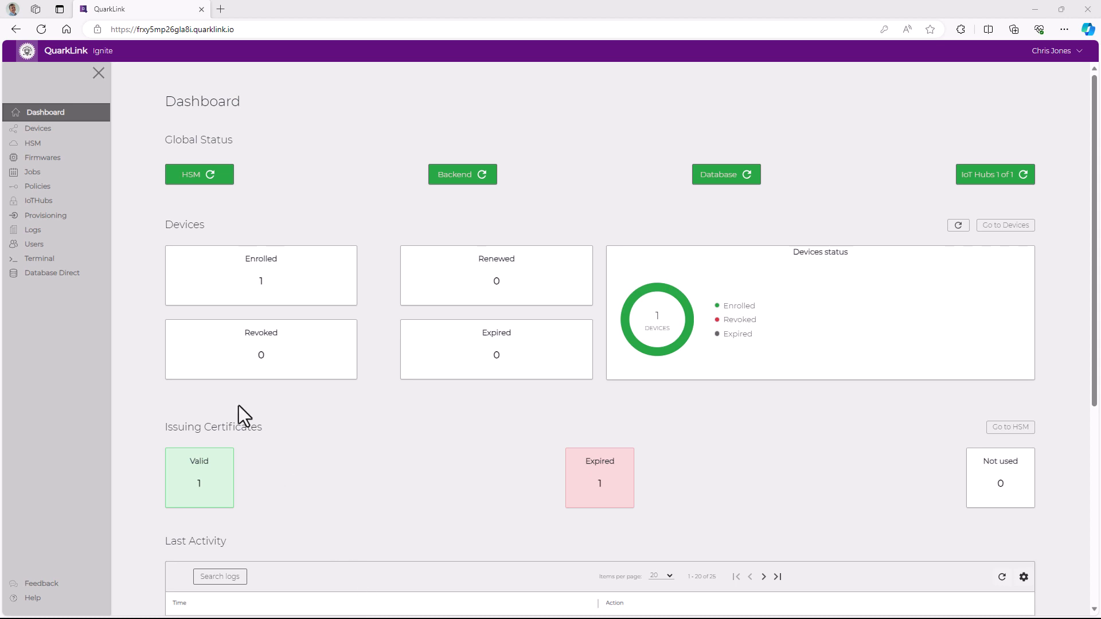
Open the device list of My_Cool_IoT_Device_Batch and view the enrolled device's certificate PEM
click(43, 129)
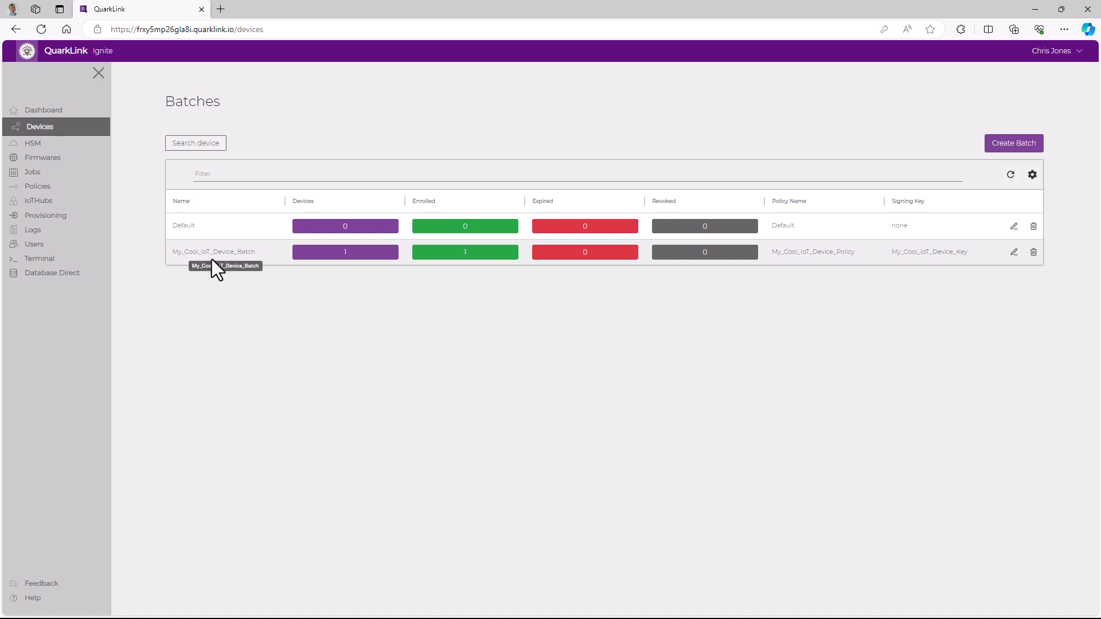
click(324, 252)
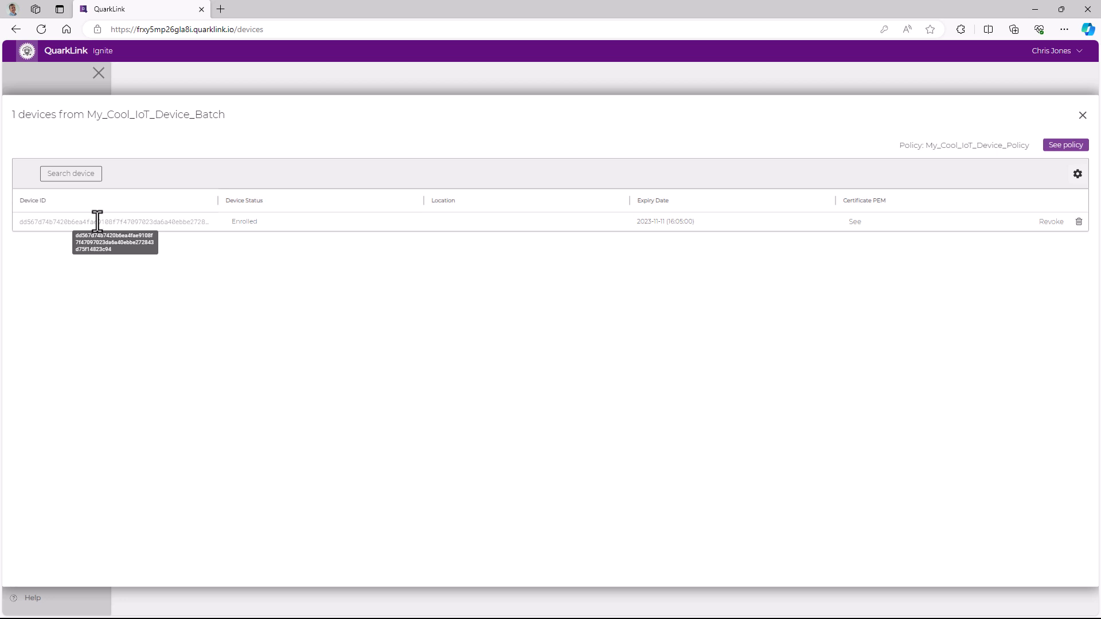
click(854, 222)
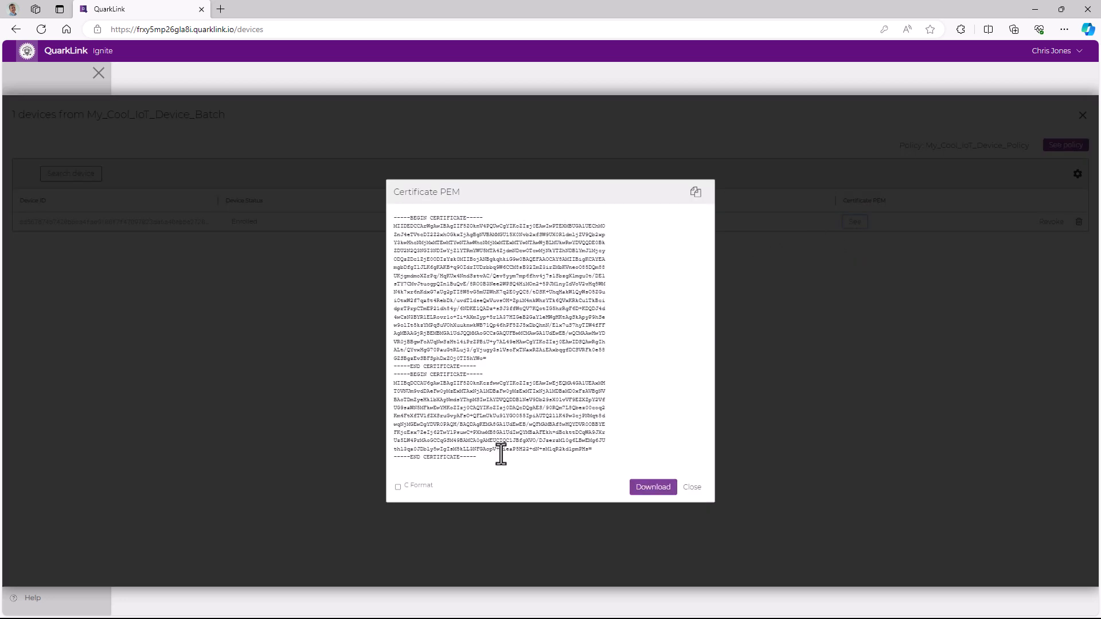
click(692, 487)
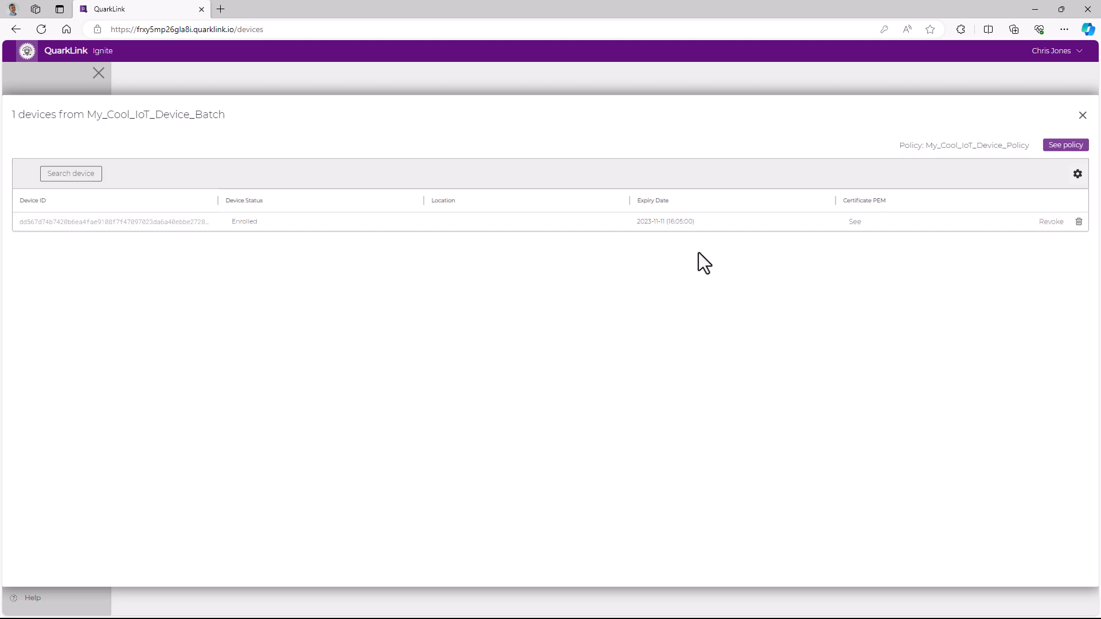
Open the ExampleIoTHub IoT hub and display its MQTT data to review the device's latest messages
click(1082, 116)
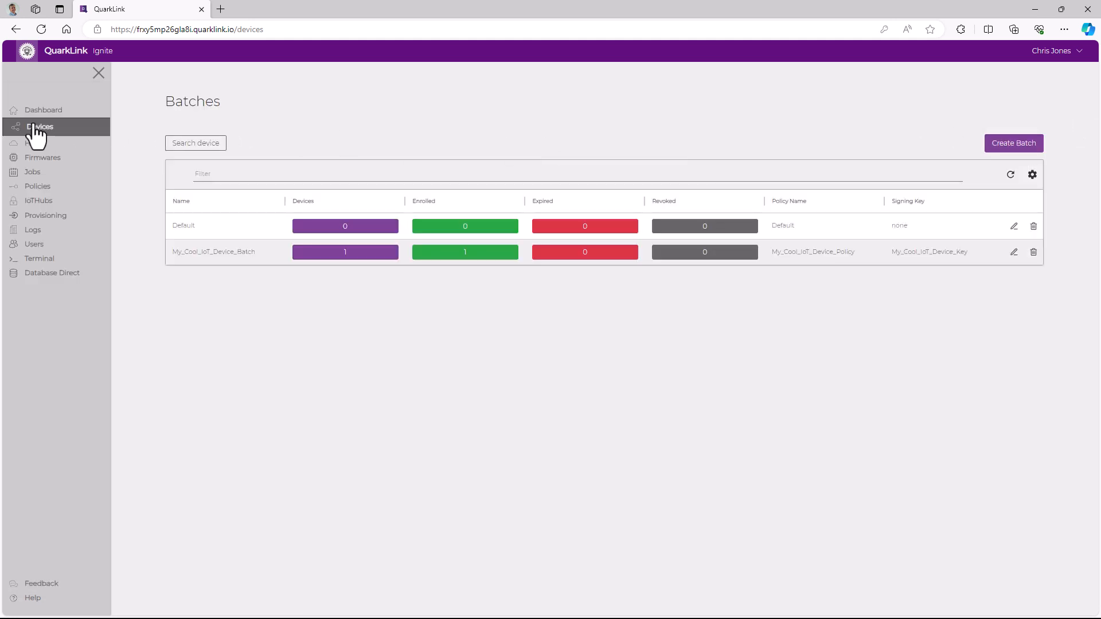
click(34, 113)
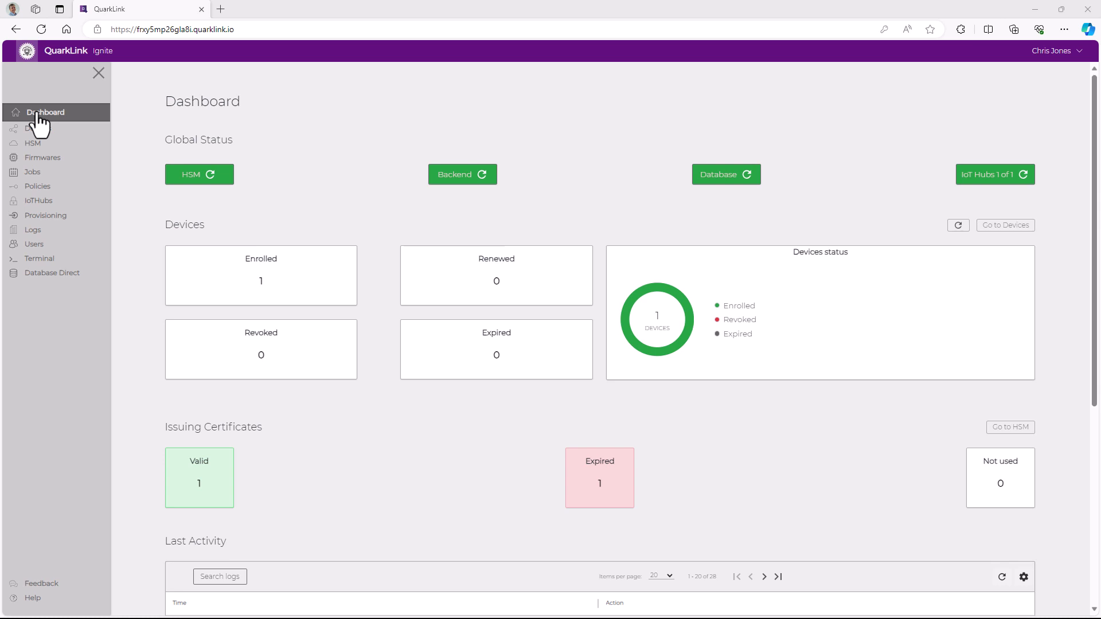
click(35, 201)
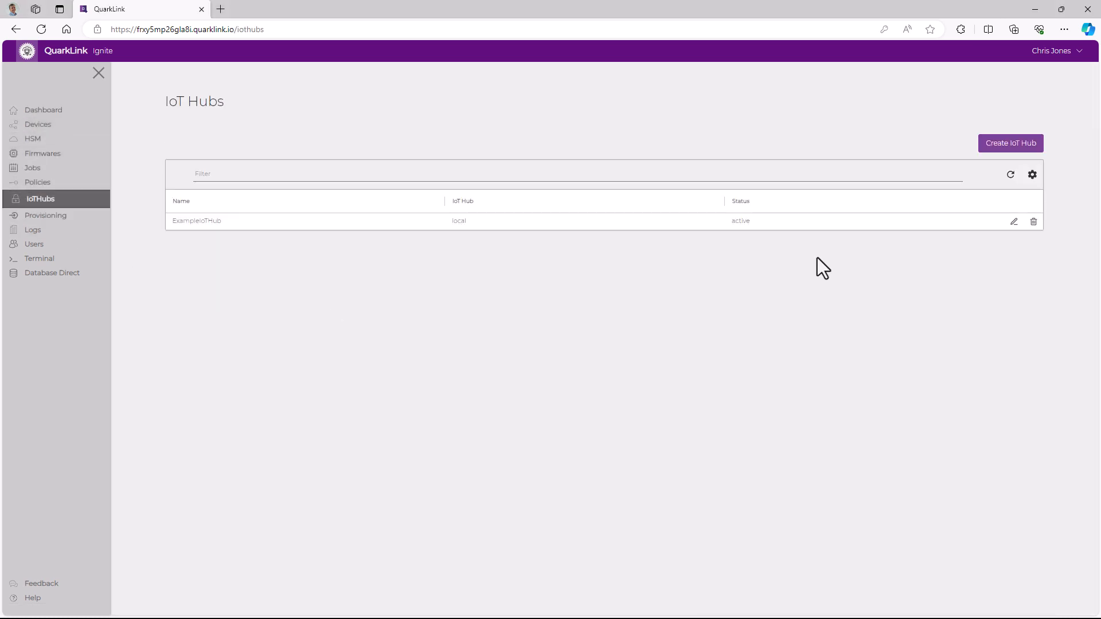
click(818, 223)
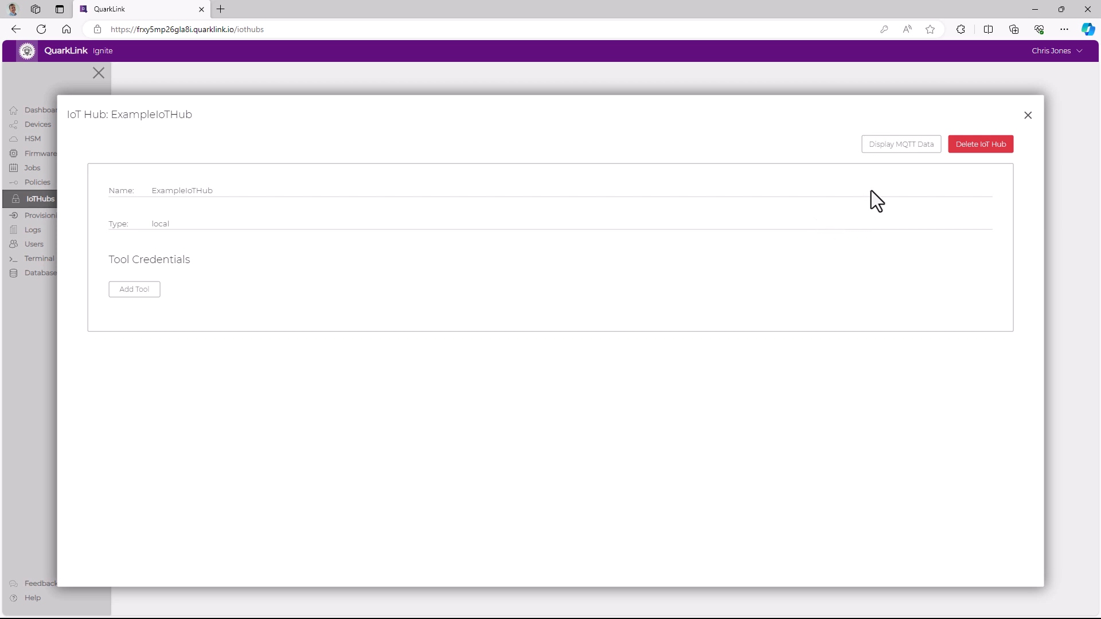
click(897, 144)
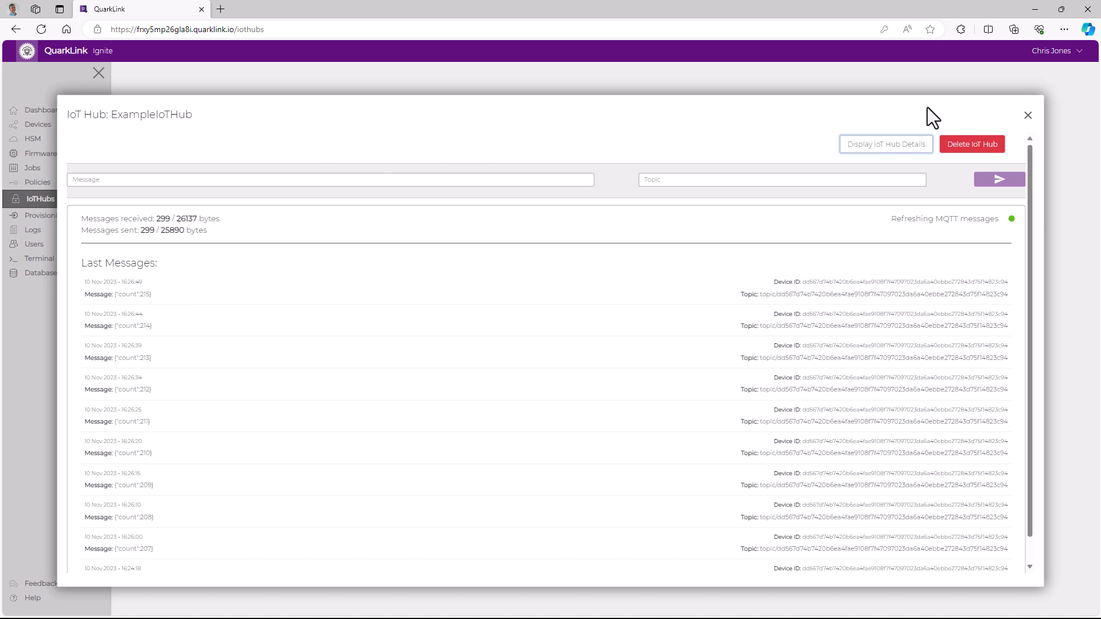
click(1028, 116)
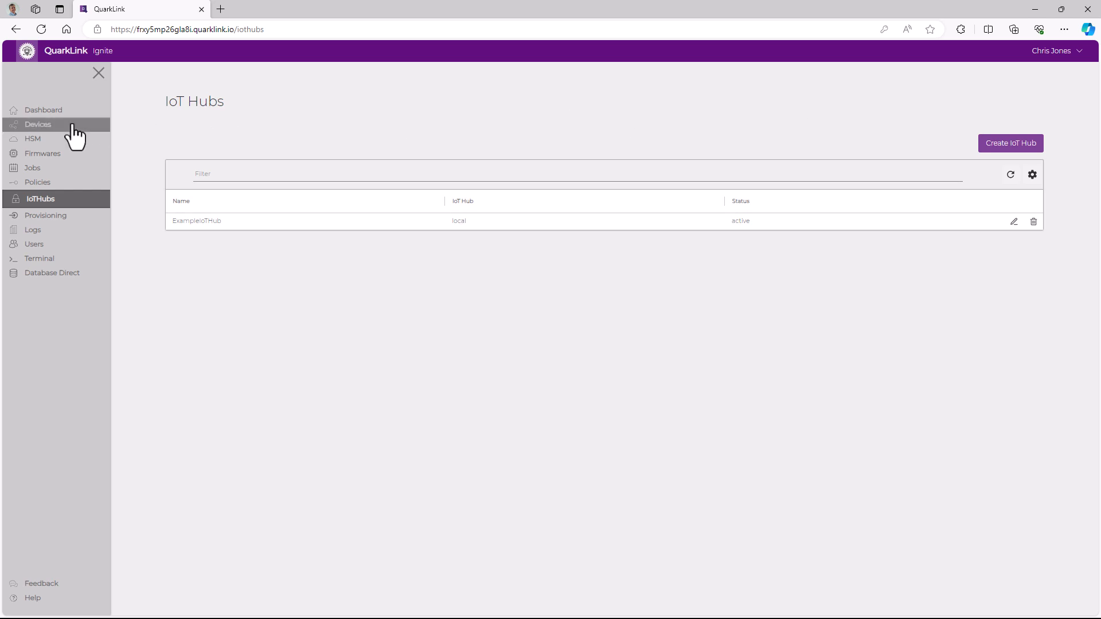
Edit the Default batch's settings and select the quarklink-getting-started-esp32-c3-ds-vefuse-v1.3.0-blue.bin firmware
click(40, 116)
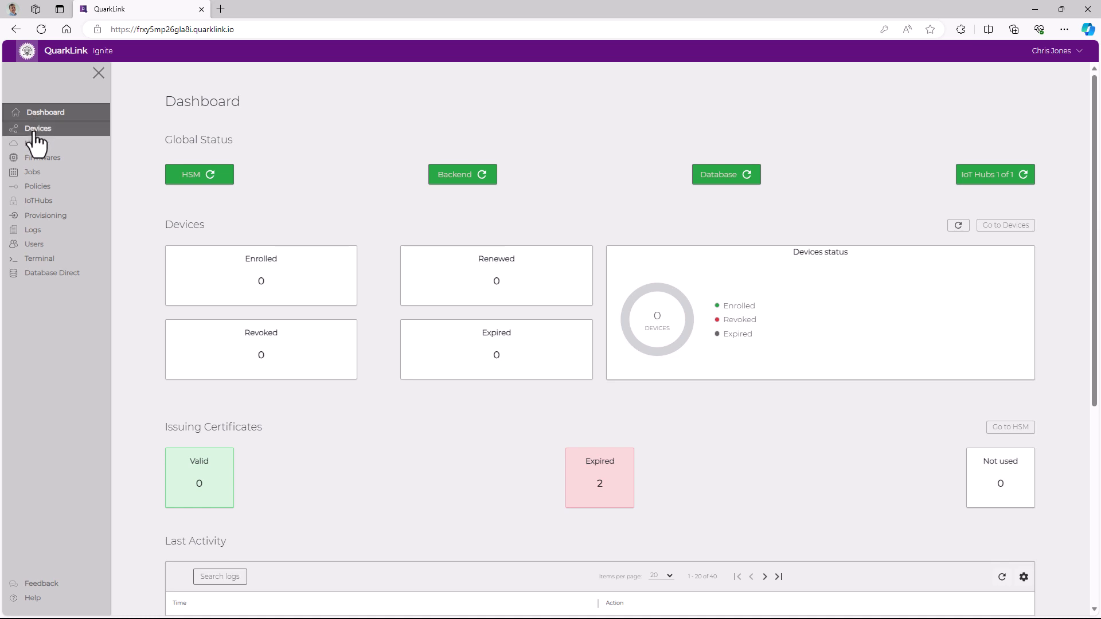
click(35, 129)
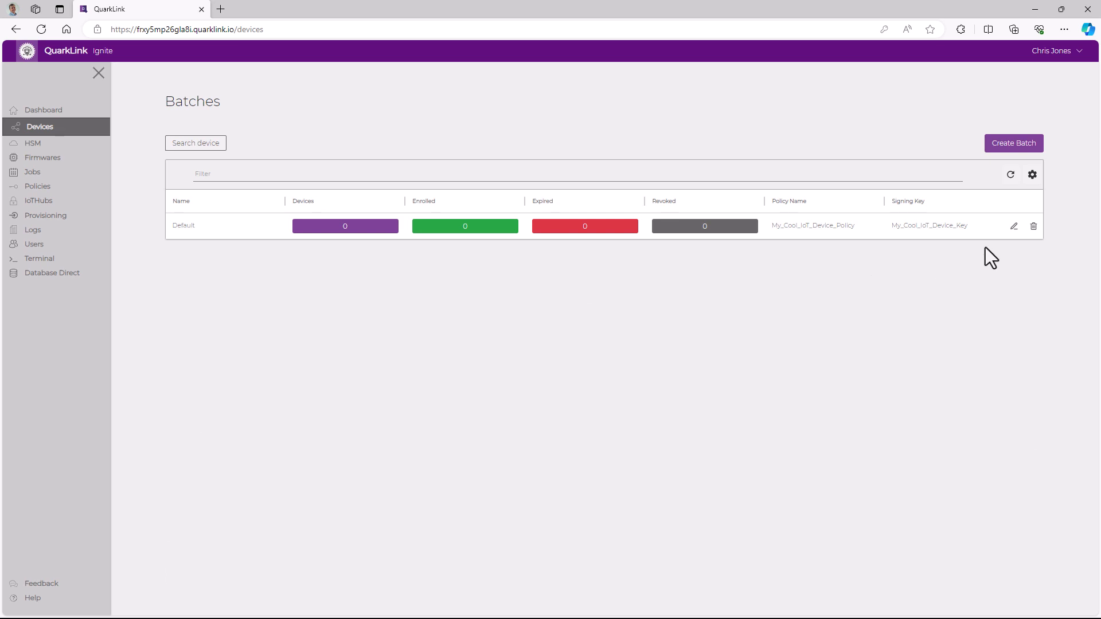
click(1013, 228)
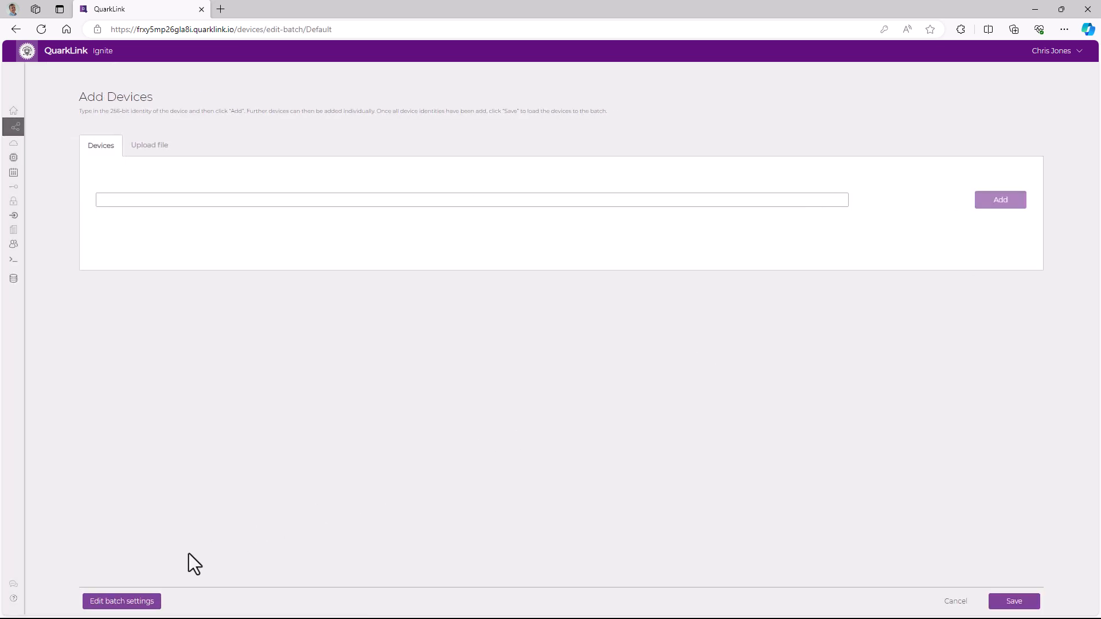
click(120, 600)
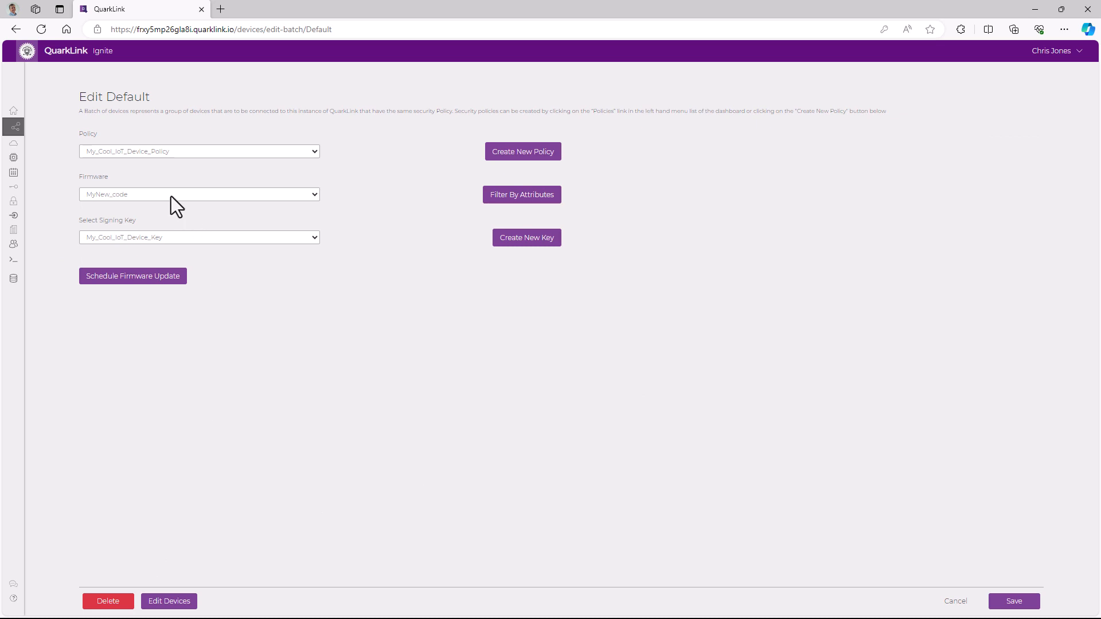
click(171, 196)
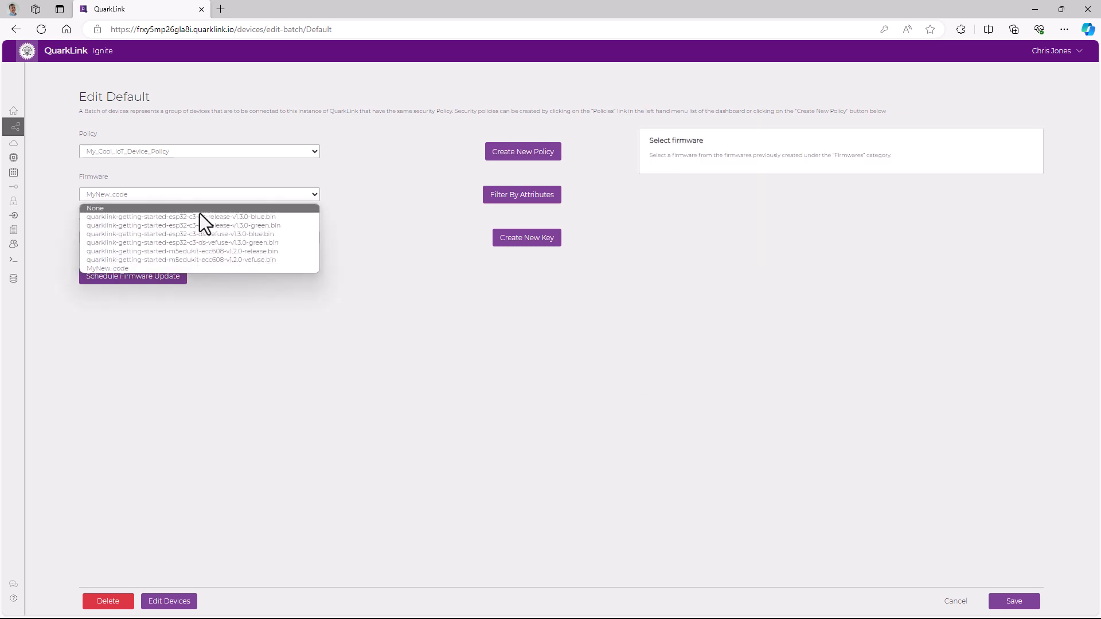
click(215, 234)
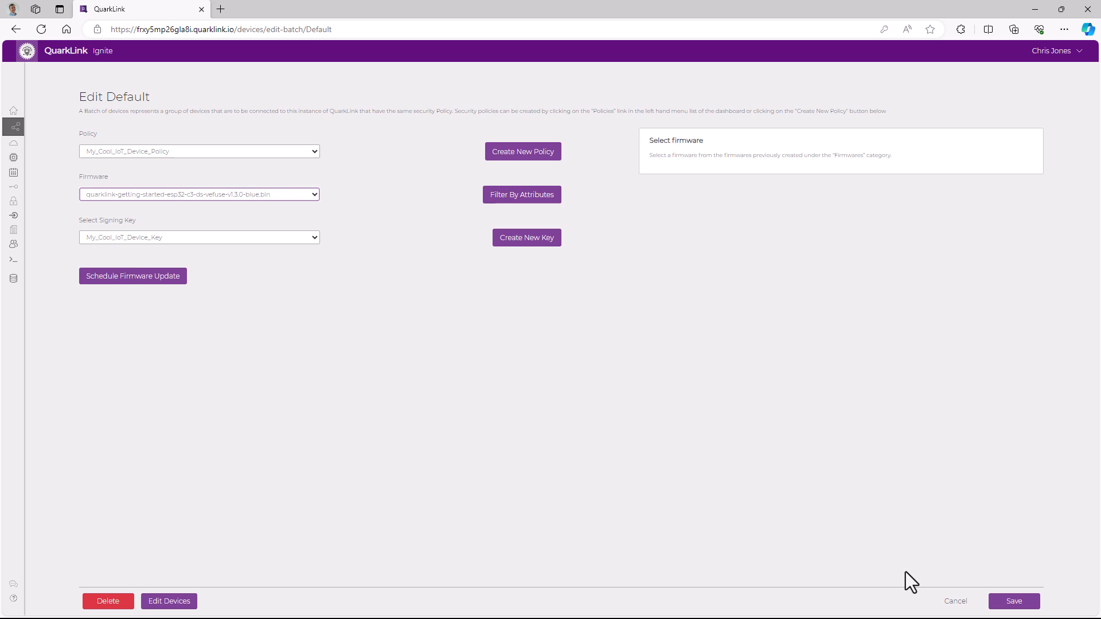
Schedule the firmware update for 10 December 2023 at 18:07 and save the batch
click(131, 277)
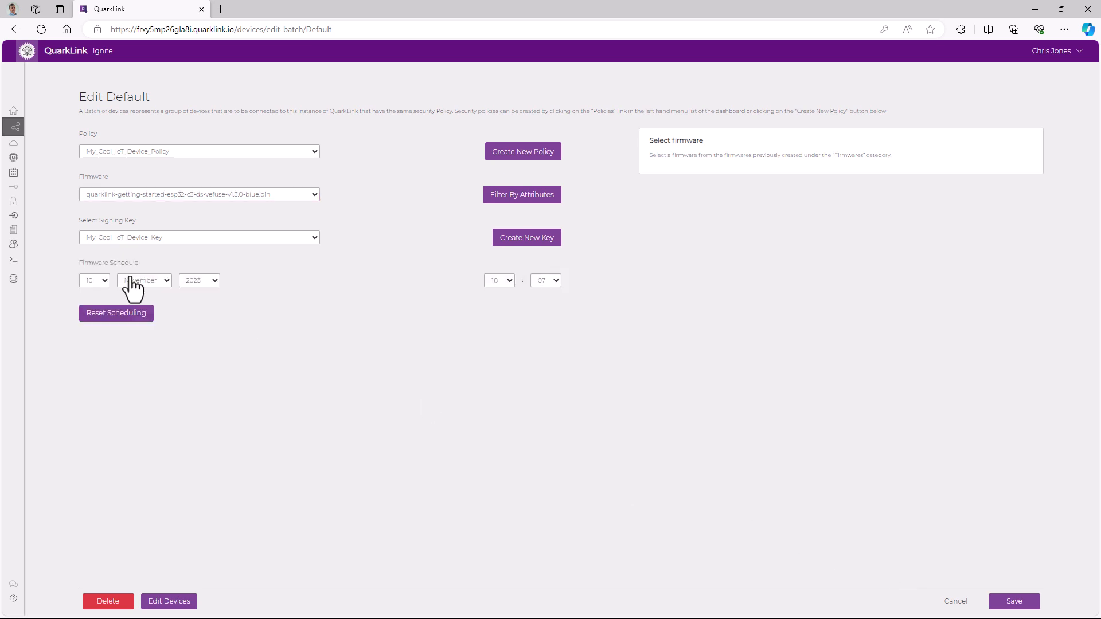
click(165, 282)
click(152, 390)
click(1014, 603)
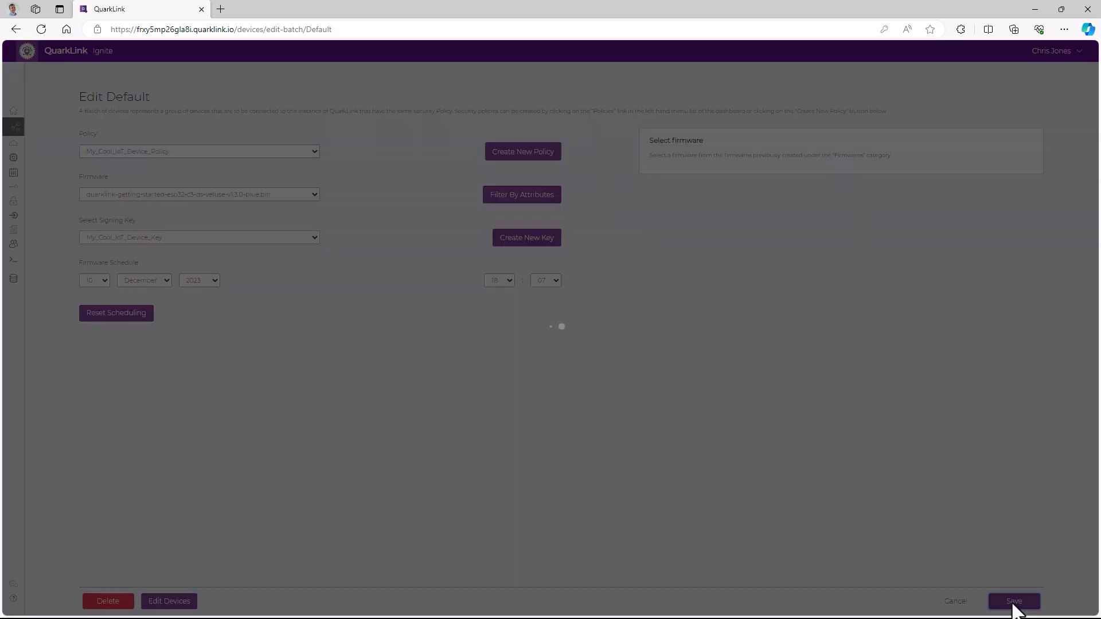